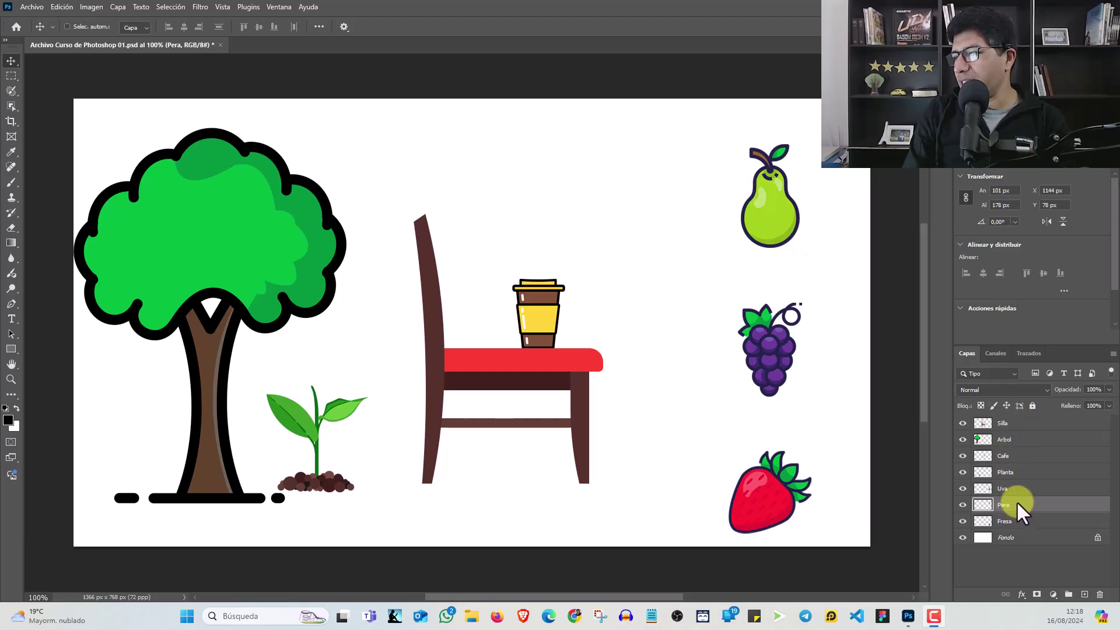
Drag the Uva grapes up so the bunch overlaps the pear's lower right side
click(1010, 484)
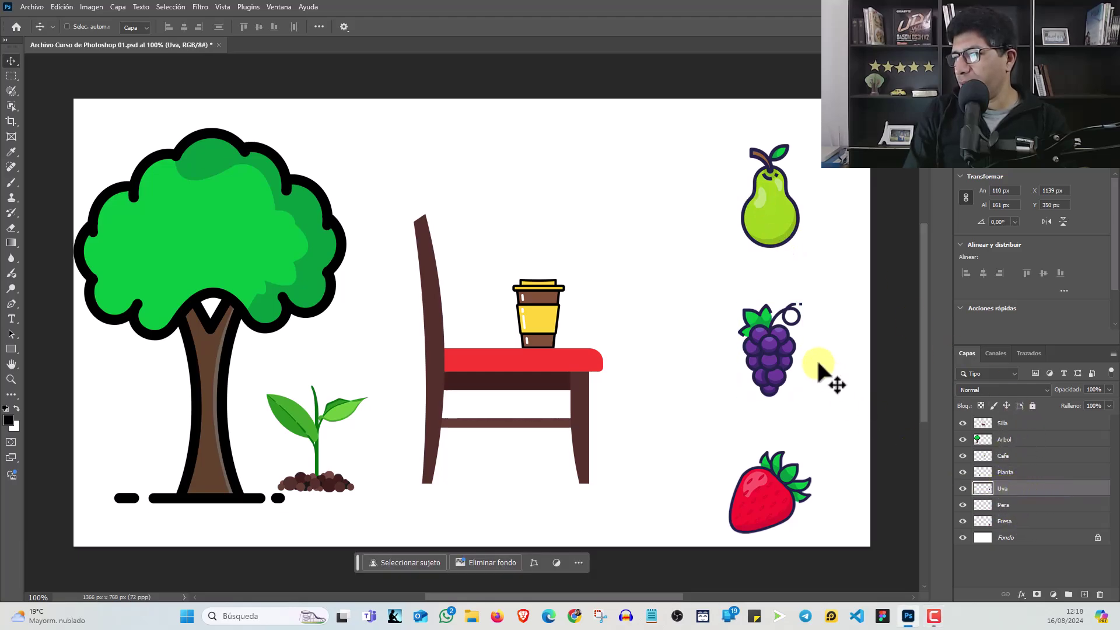
mouse_move(780, 356)
mouse_down()
mouse_move(789, 346)
mouse_move(743, 232)
mouse_up()
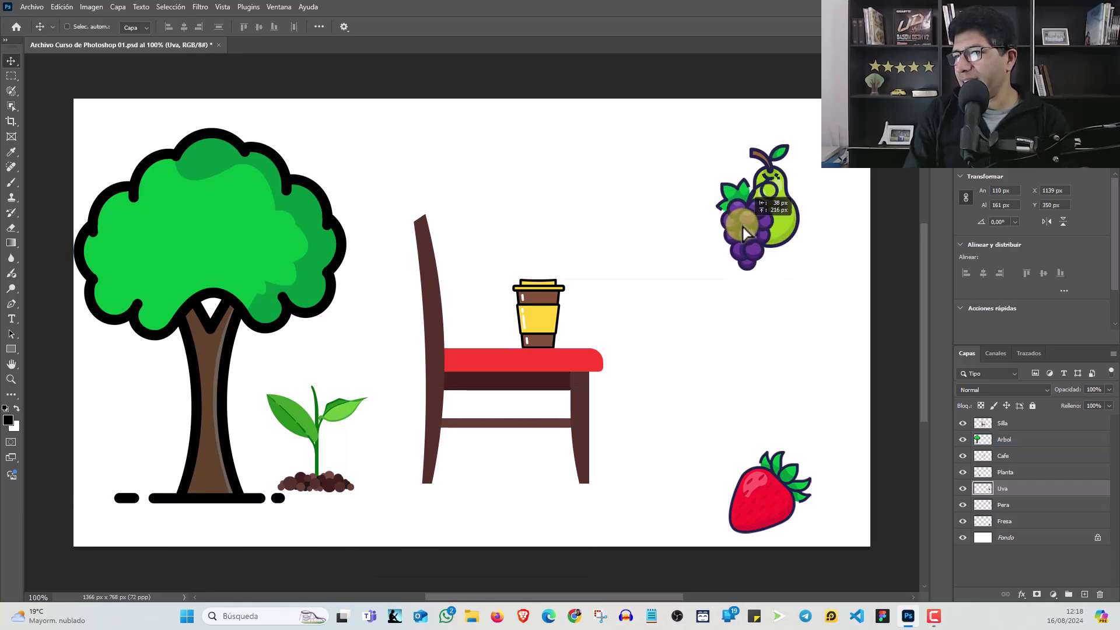
drag(744, 232, 794, 244)
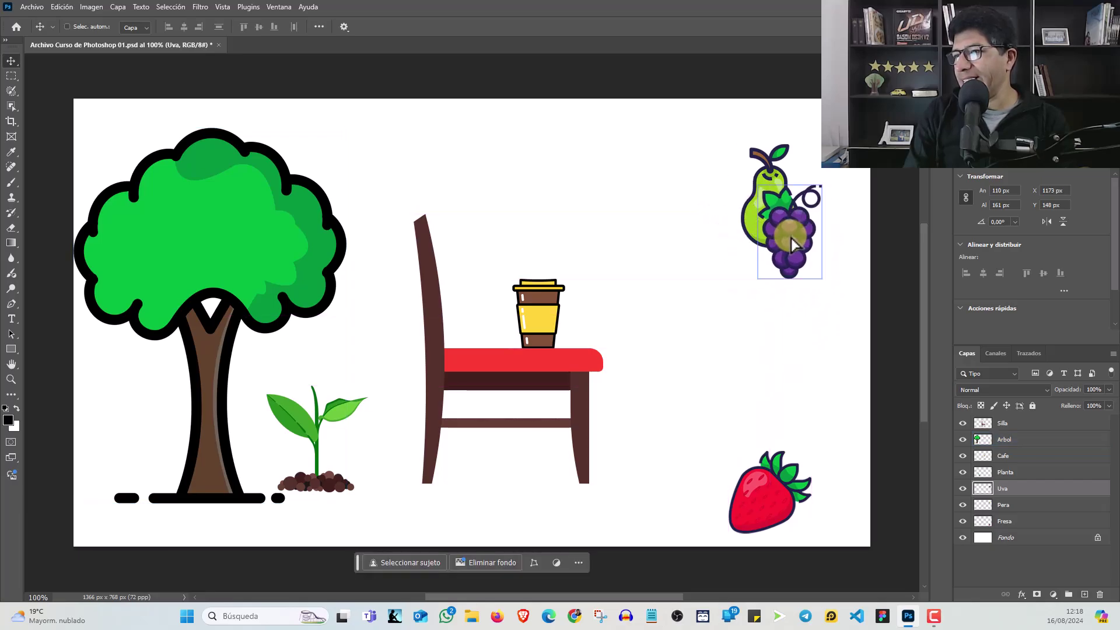
ctrl+click(767, 210)
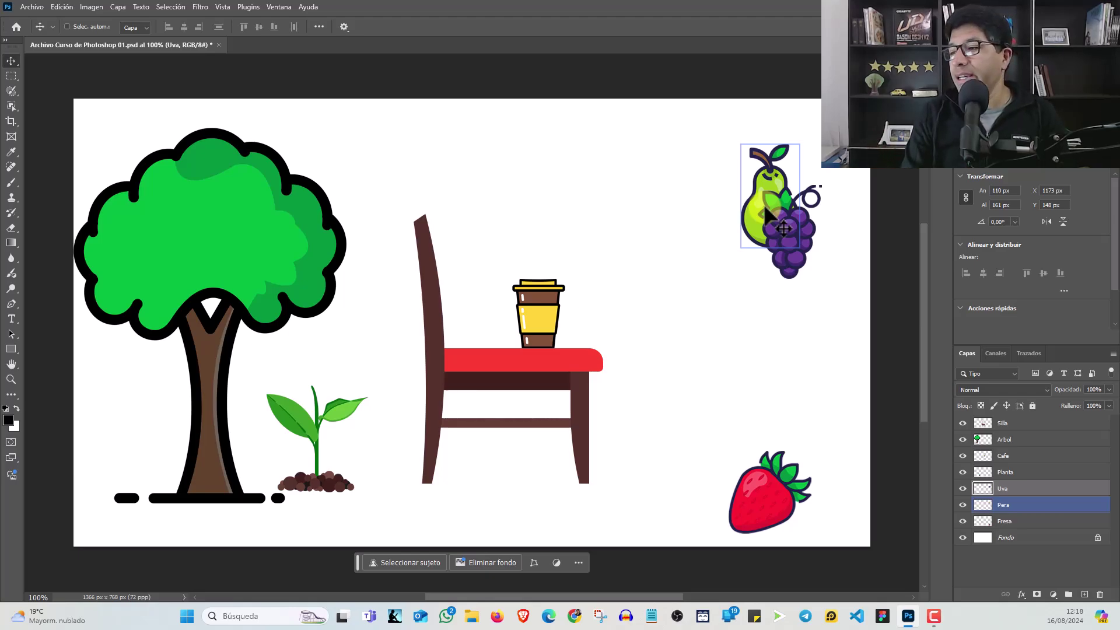
Reorder the Layers panel so Pera sits directly above Uva, putting the pear in front
click(1045, 474)
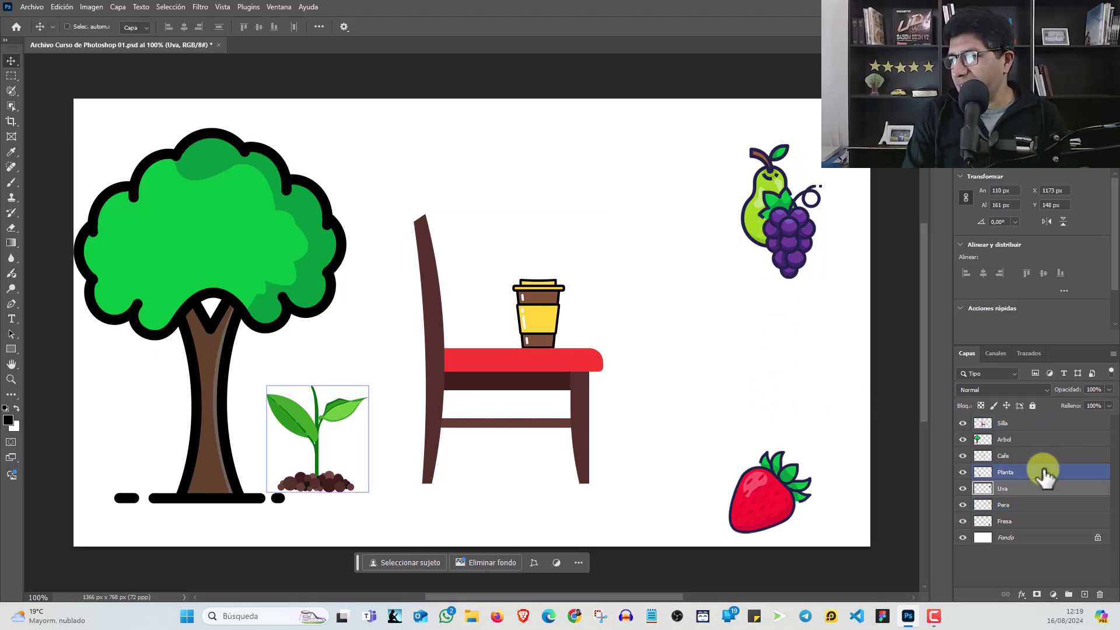
click(1011, 505)
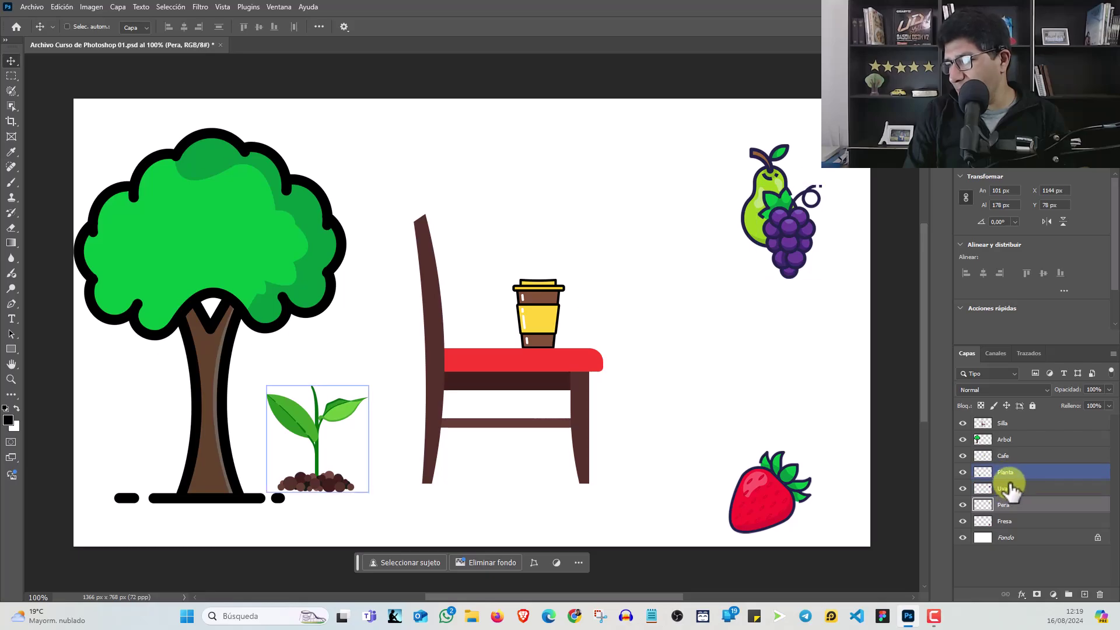
click(1014, 489)
click(1015, 505)
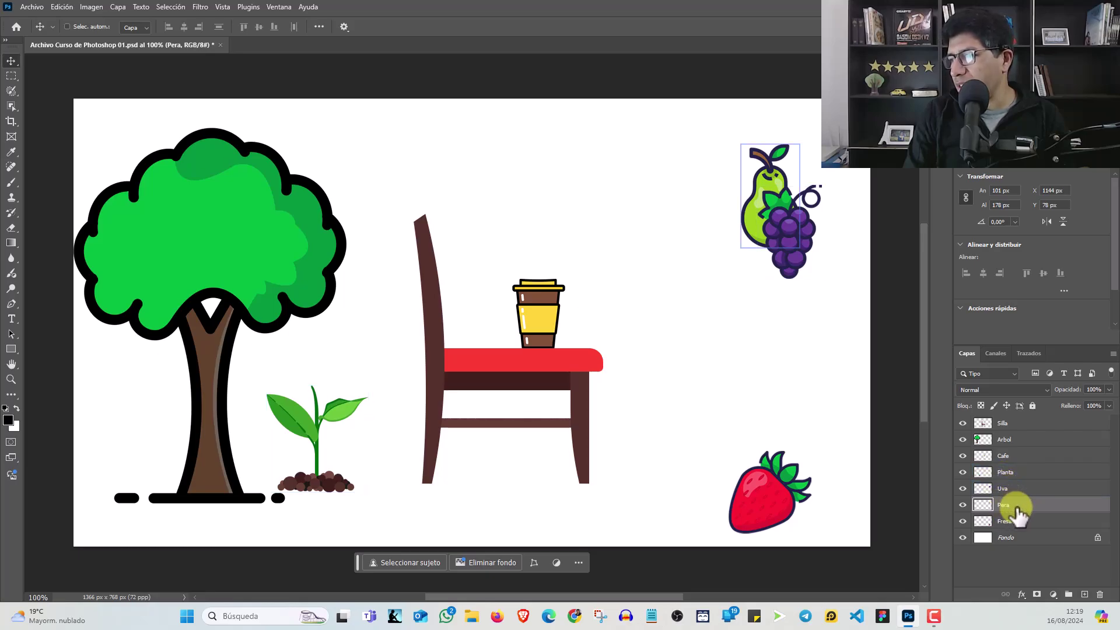
mouse_move(1015, 513)
mouse_down()
mouse_move(1010, 483)
mouse_move(1027, 482)
mouse_up()
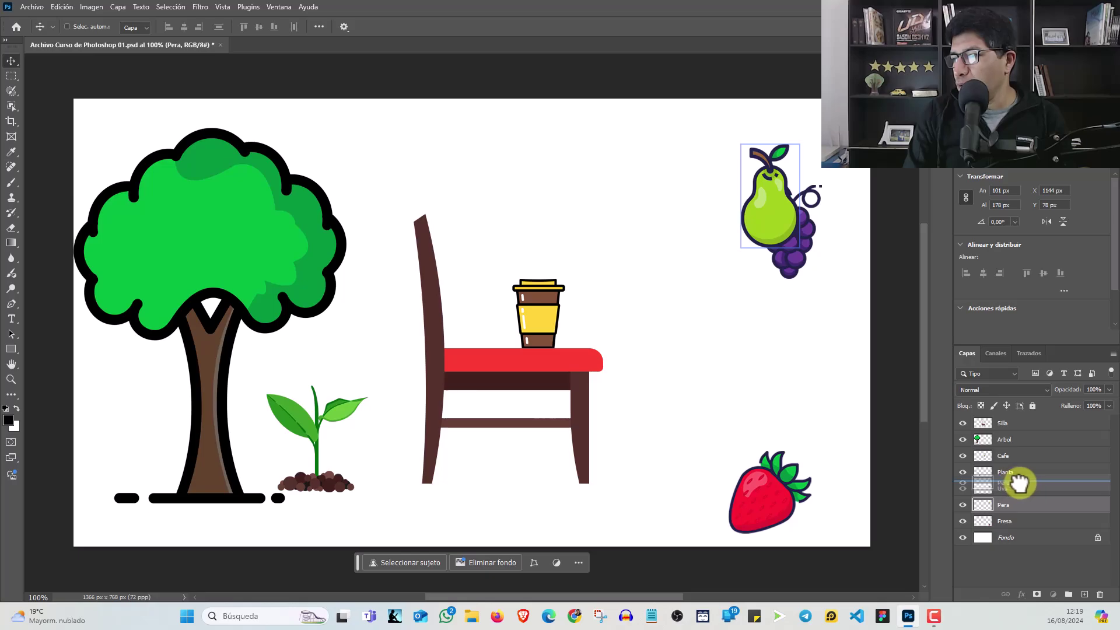
drag(1019, 482, 1020, 482)
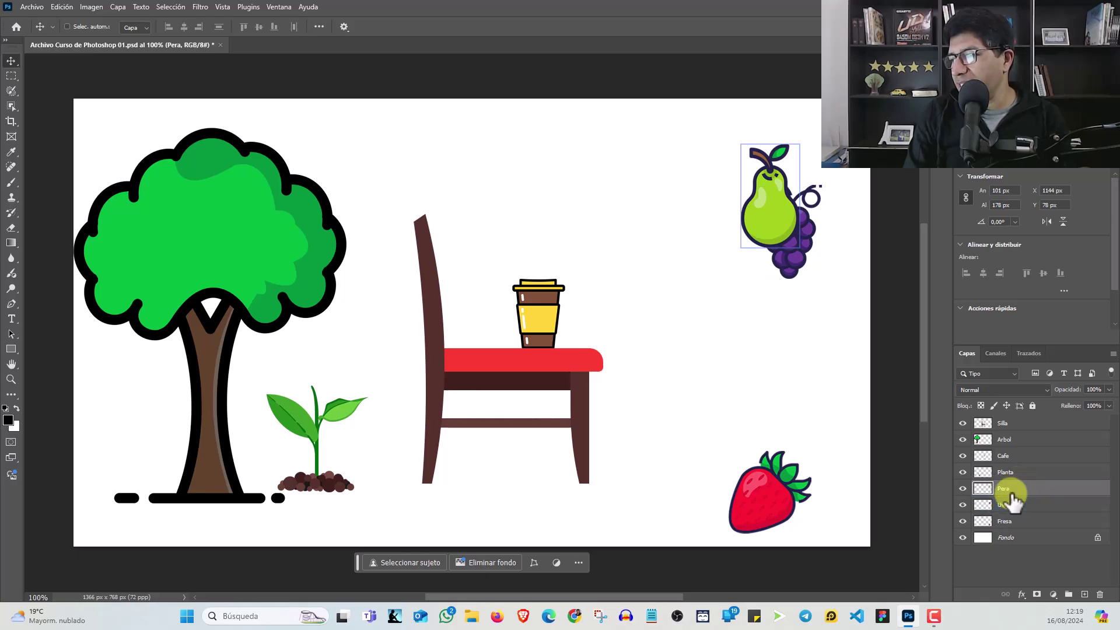
ctrl+click(781, 264)
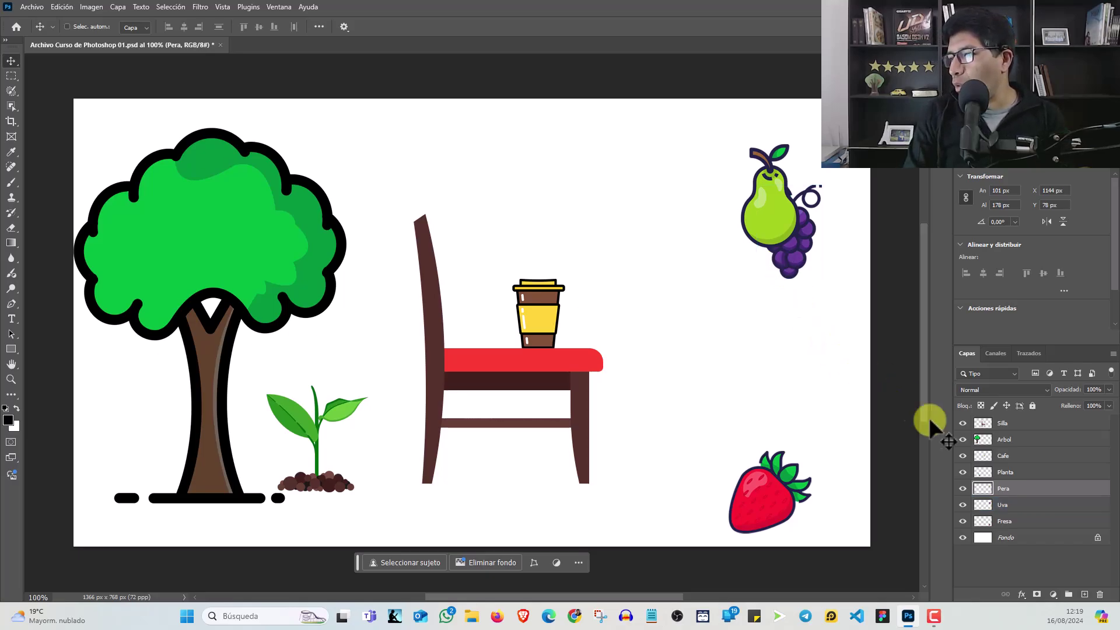
Move the Fresa strawberry up to sit just below the pear and grapes
click(1005, 521)
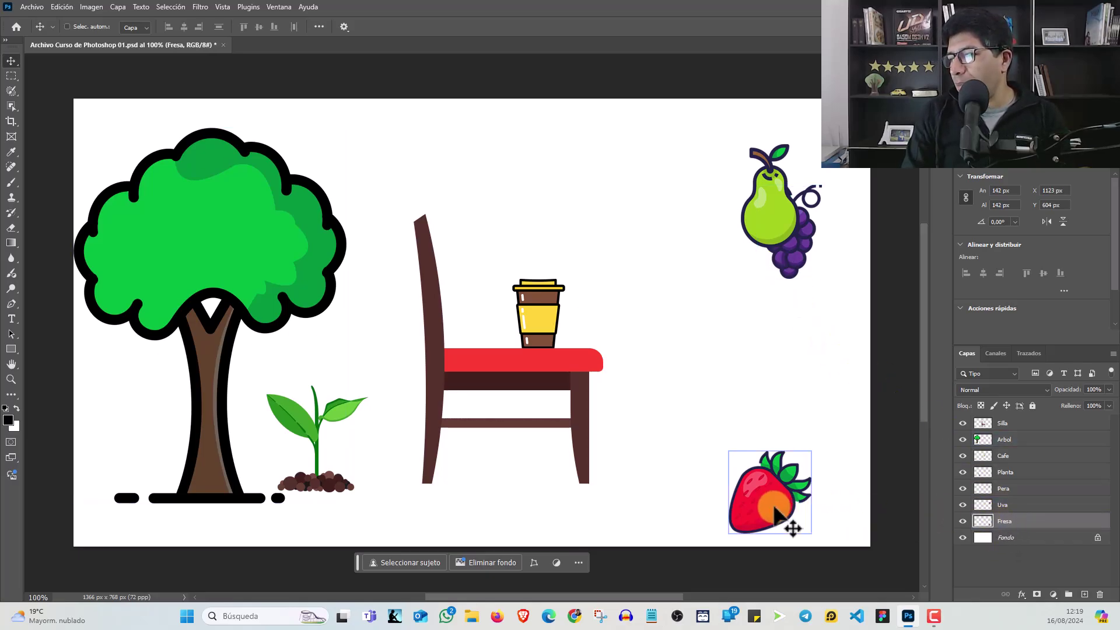
mouse_move(784, 518)
mouse_down()
mouse_move(775, 284)
mouse_move(792, 290)
mouse_up()
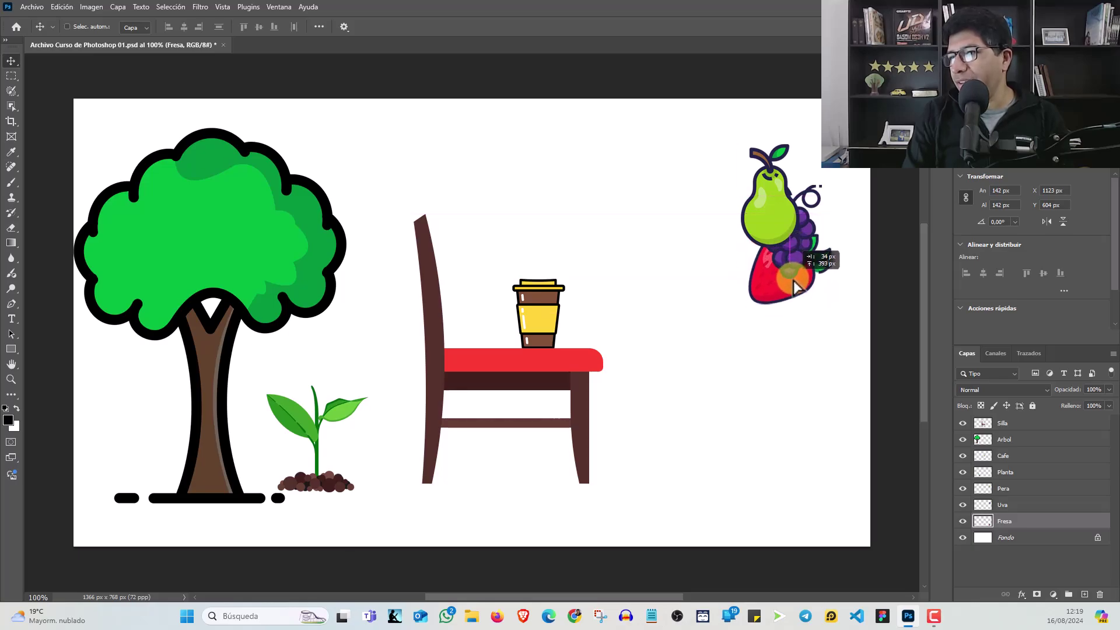
drag(793, 290, 782, 295)
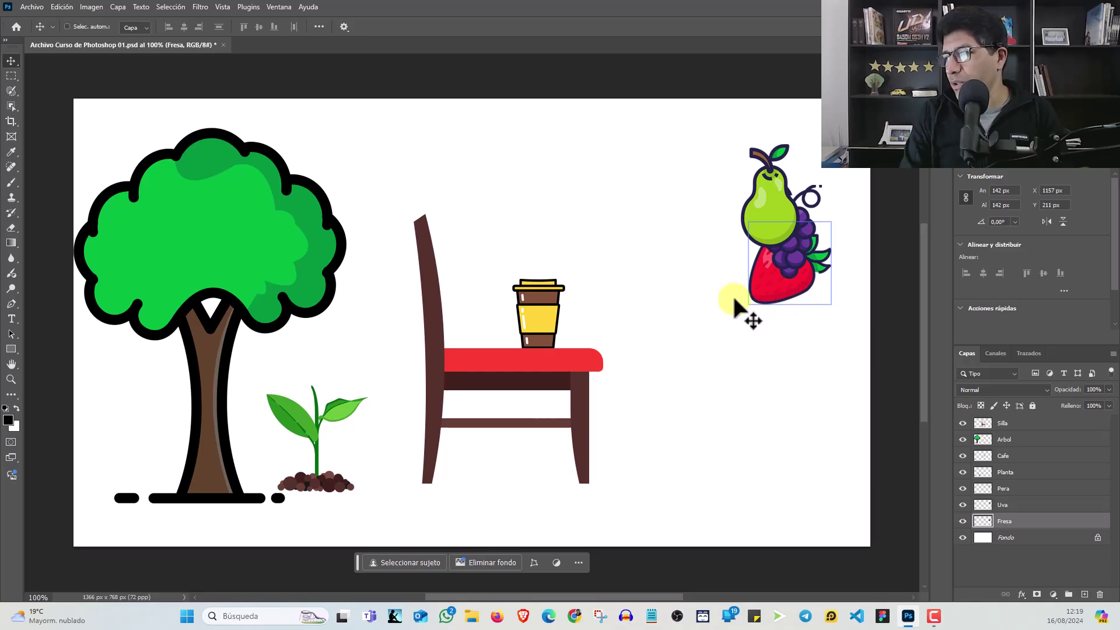
Raise the Fresa layer above Pera so the strawberry appears in front
click(1013, 522)
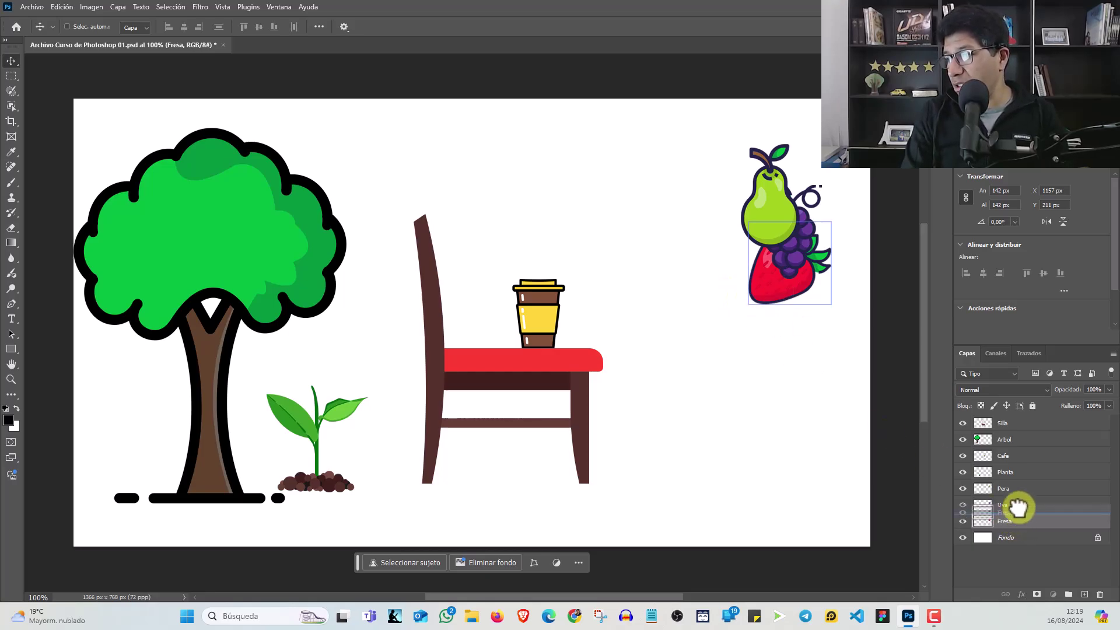
drag(1011, 524, 1020, 484)
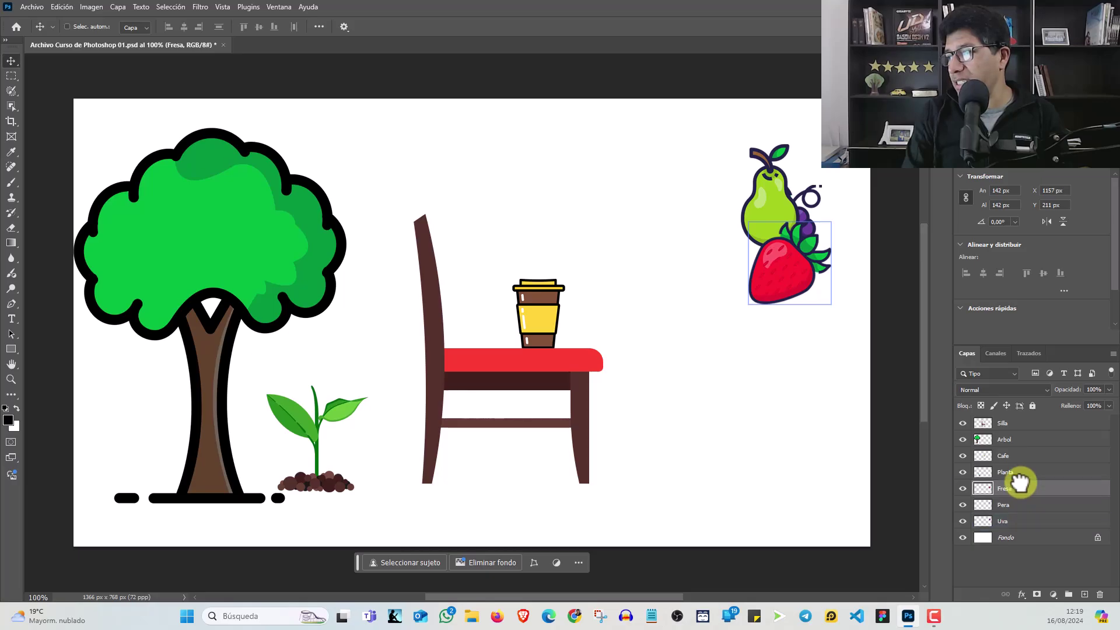
click(1027, 506)
mouse_move(1015, 506)
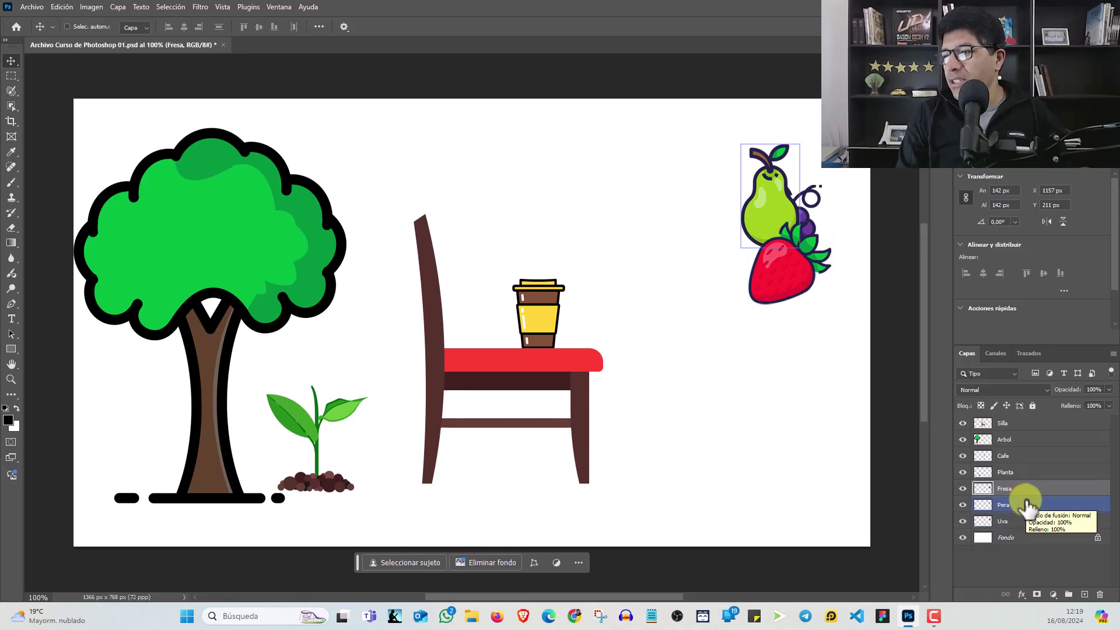
Drag the strawberry up and left until it overlaps the pear's left side
drag(788, 292, 723, 221)
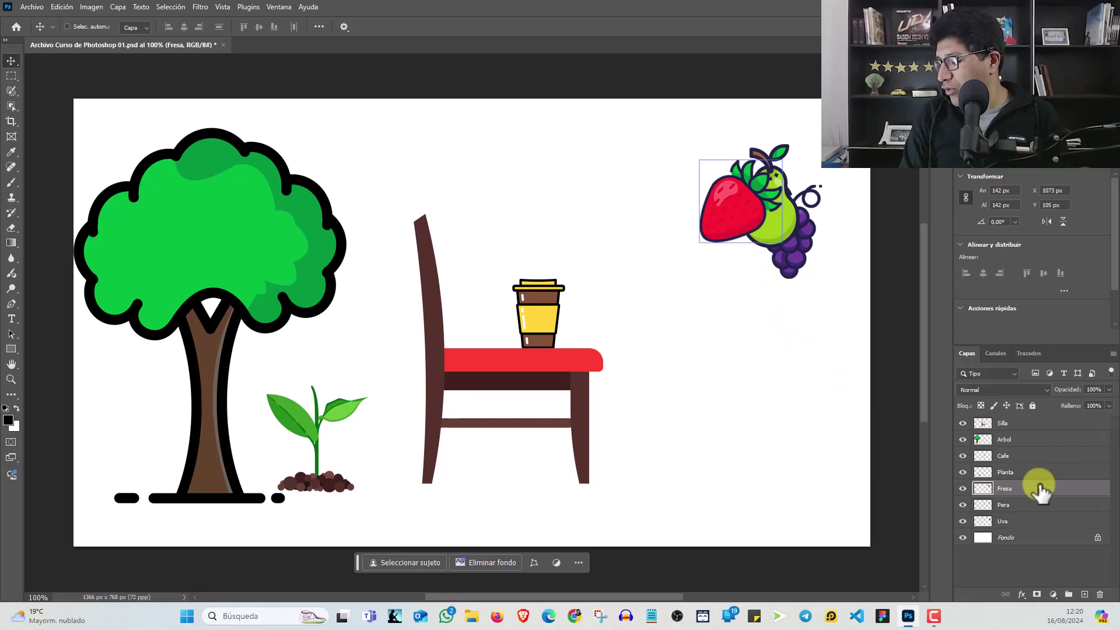
Nudge the Arbol tree slightly right and move the Planta plant right of the chair
click(1073, 472)
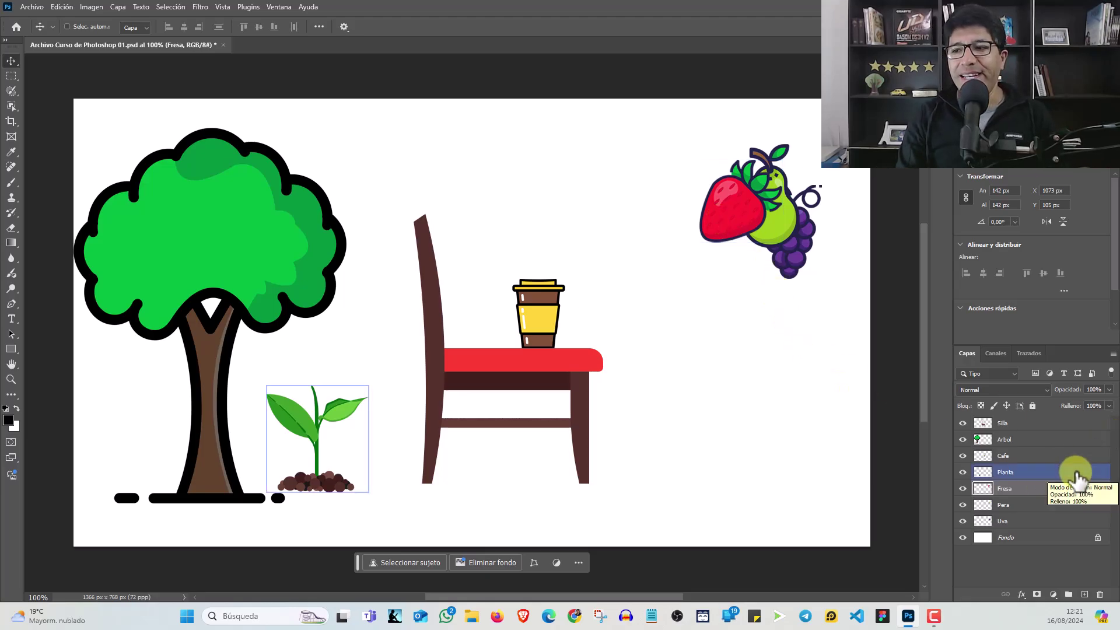
mouse_move(214, 232)
mouse_down()
mouse_move(286, 221)
mouse_move(198, 240)
mouse_move(332, 236)
mouse_move(252, 250)
mouse_up()
click(1001, 445)
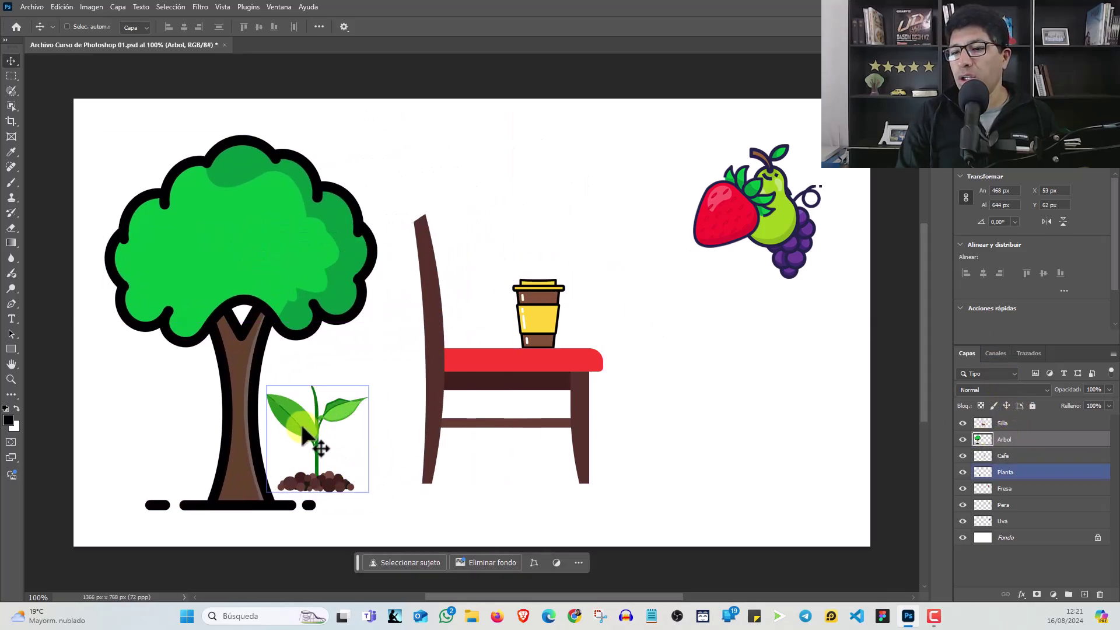
drag(302, 429, 681, 412)
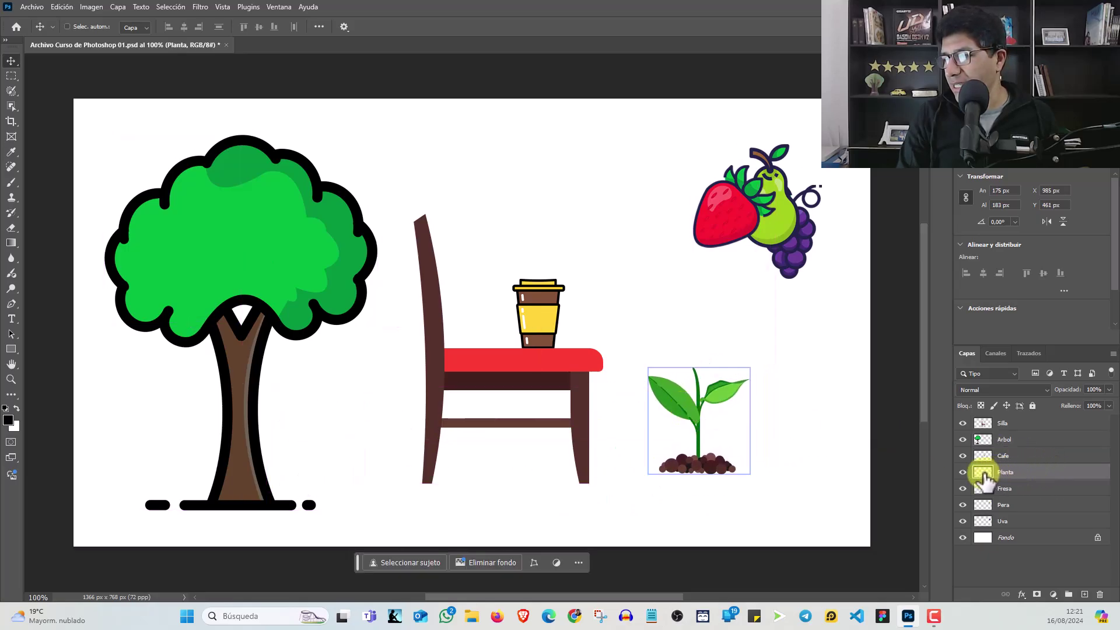
Nudge the Silla chair slightly right and down, leaving the Cafe cup in place
ctrl+click(484, 367)
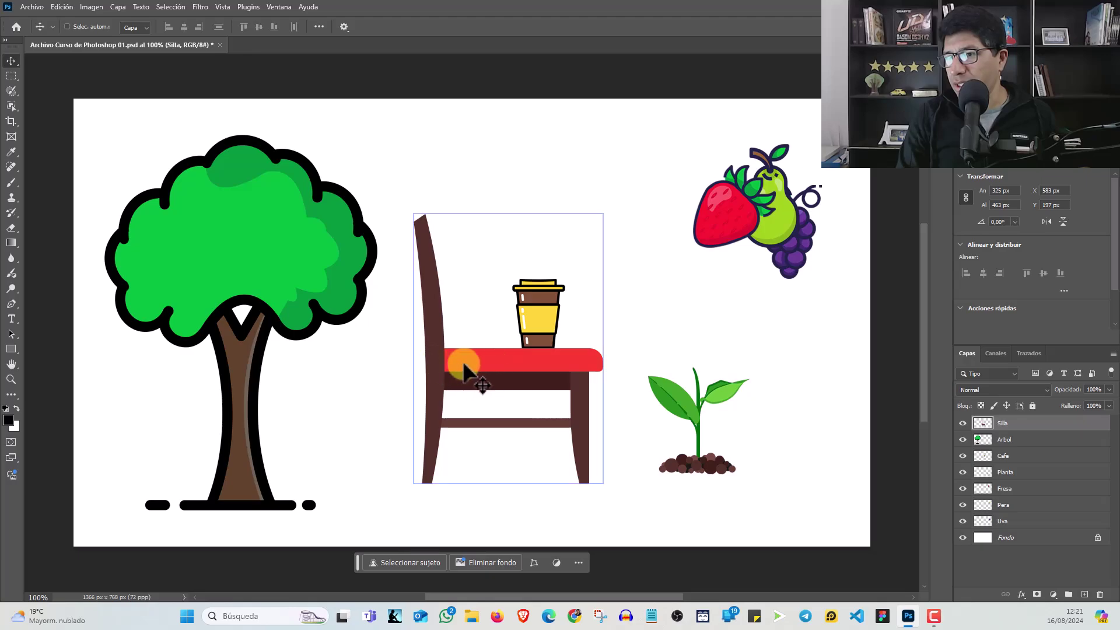
drag(465, 365, 470, 371)
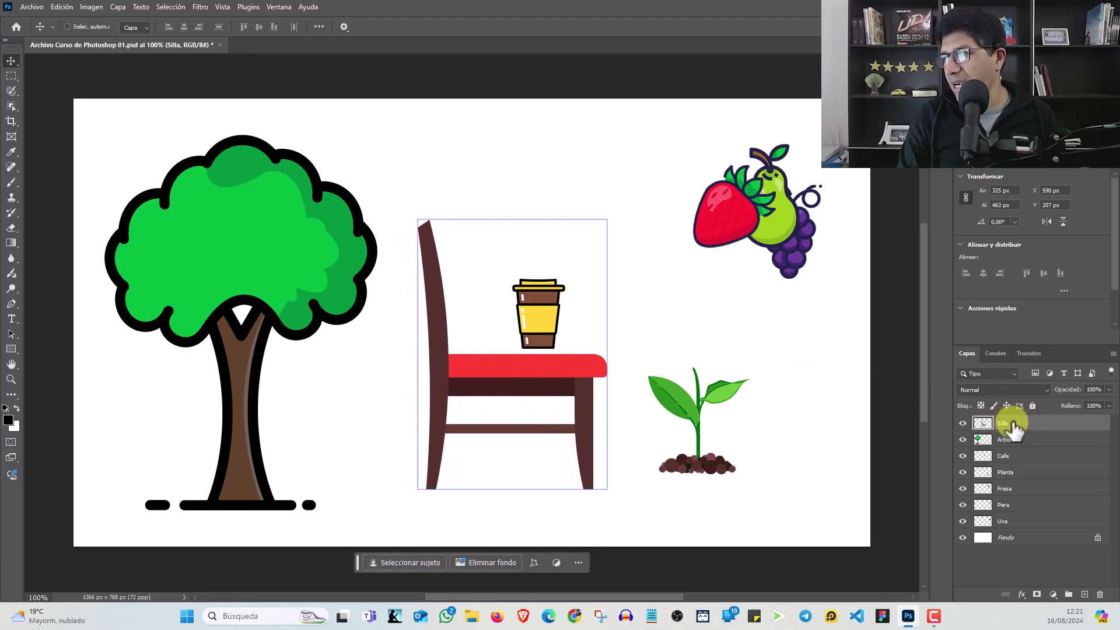
ctrl+click(537, 325)
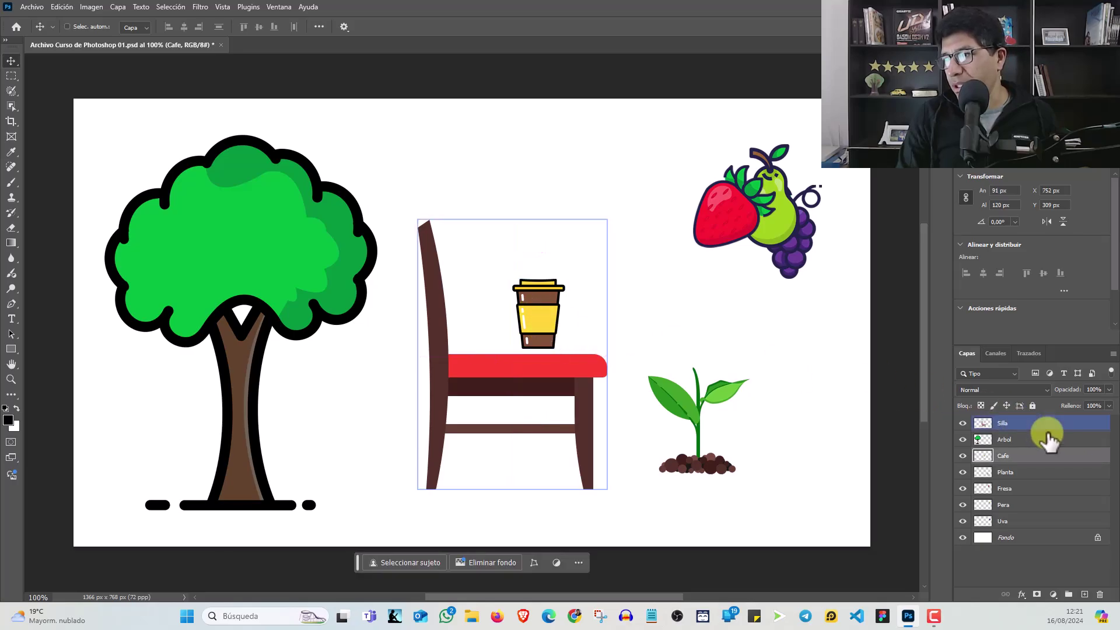
click(1000, 455)
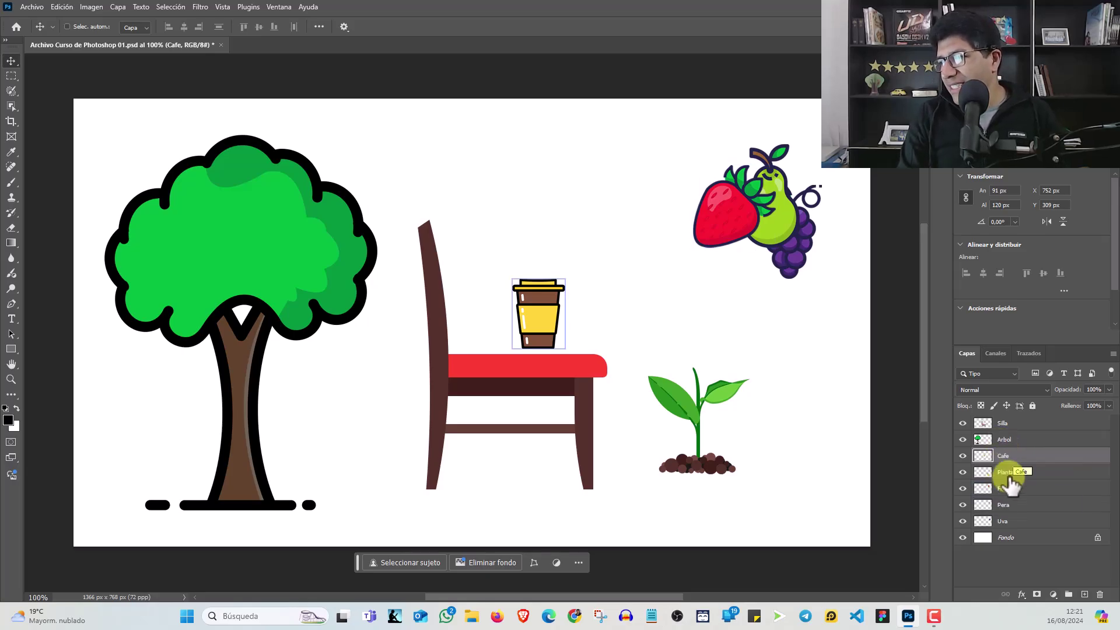
click(1011, 471)
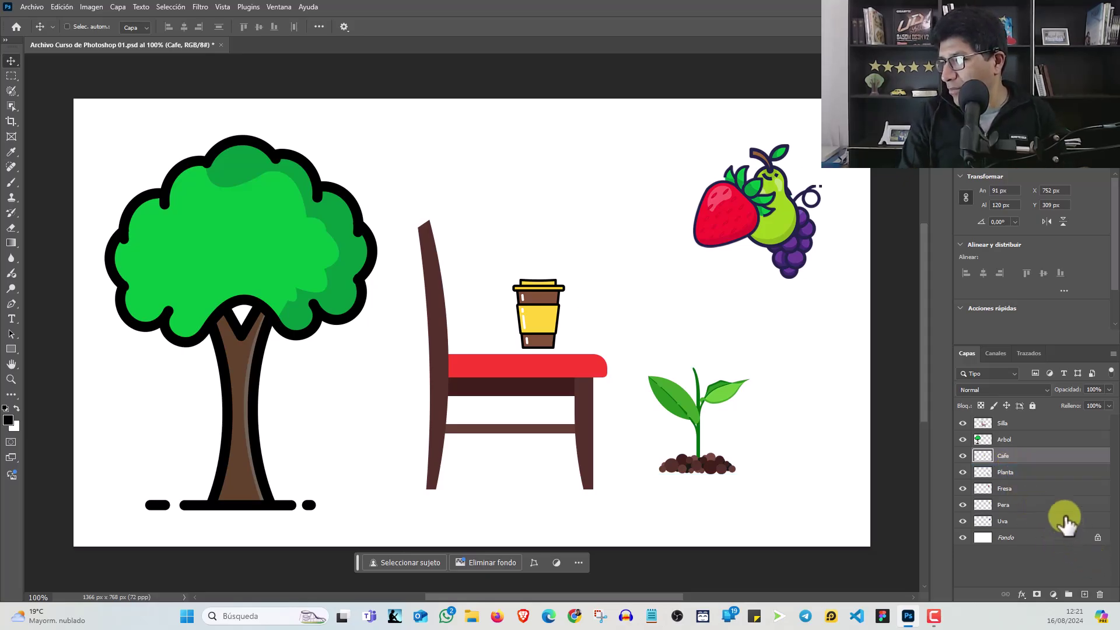
click(1062, 554)
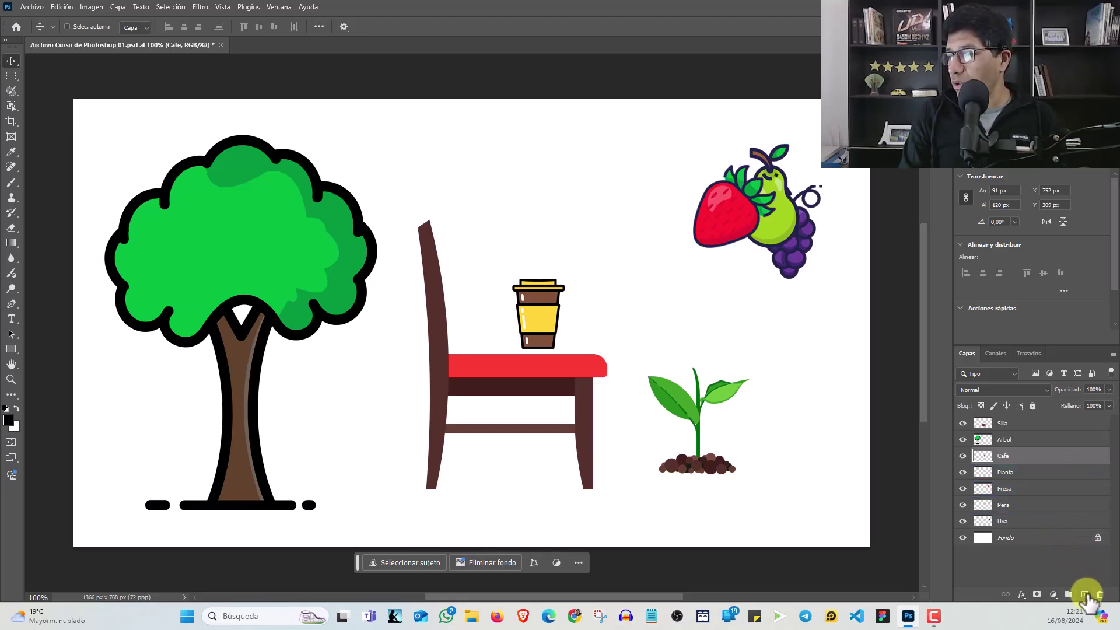
Drag the empty Capa 1 layer to the trash, leaving Cafe above Planta
click(1084, 594)
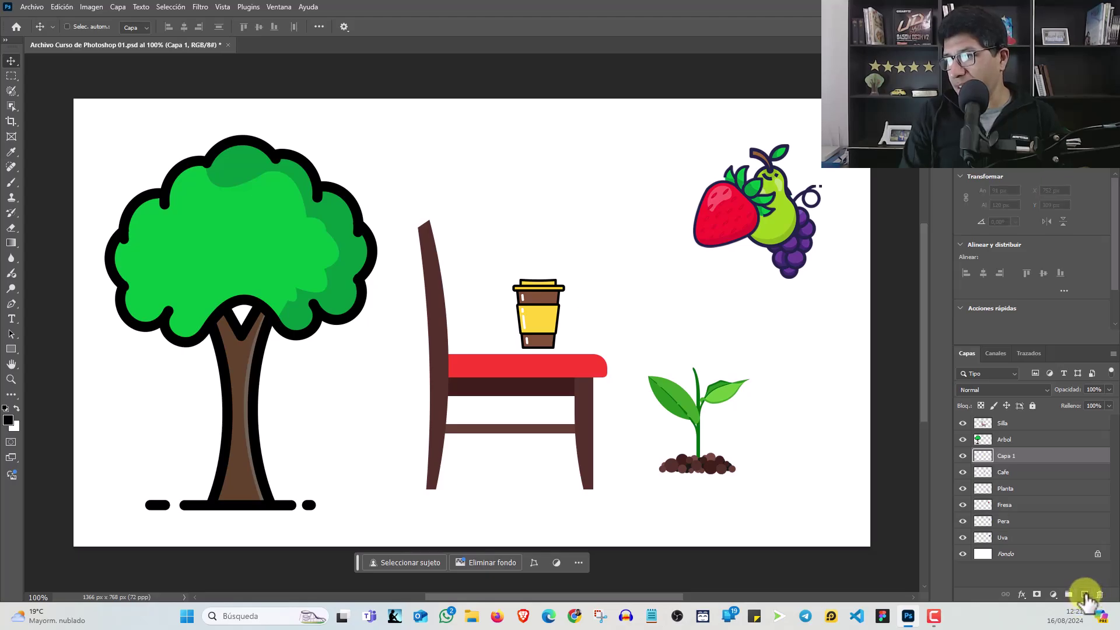
click(1006, 456)
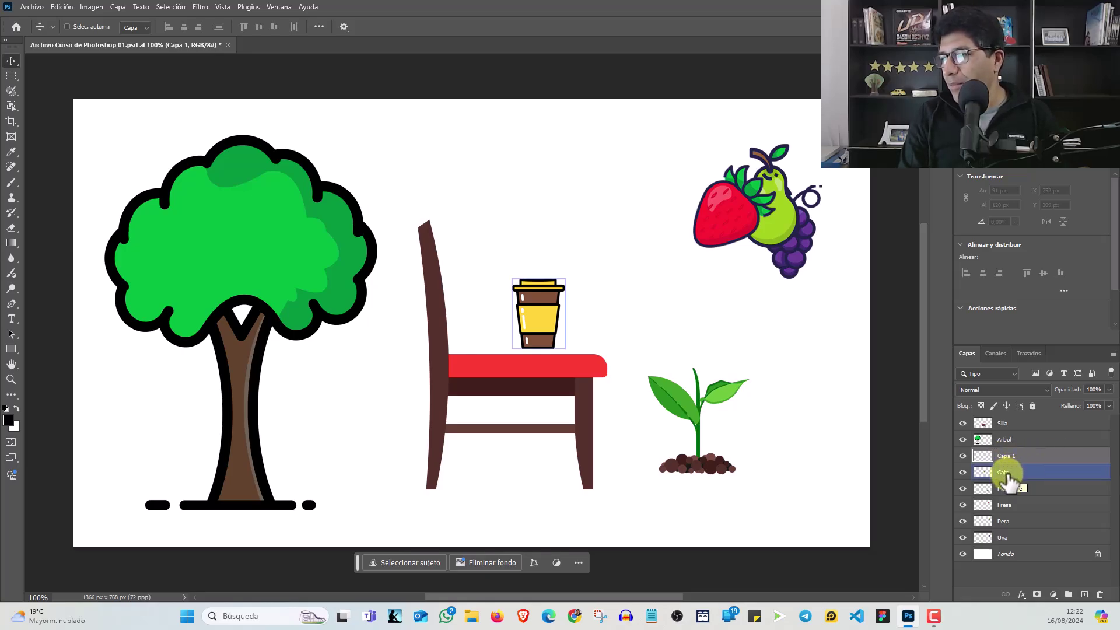
drag(1036, 463, 1010, 463)
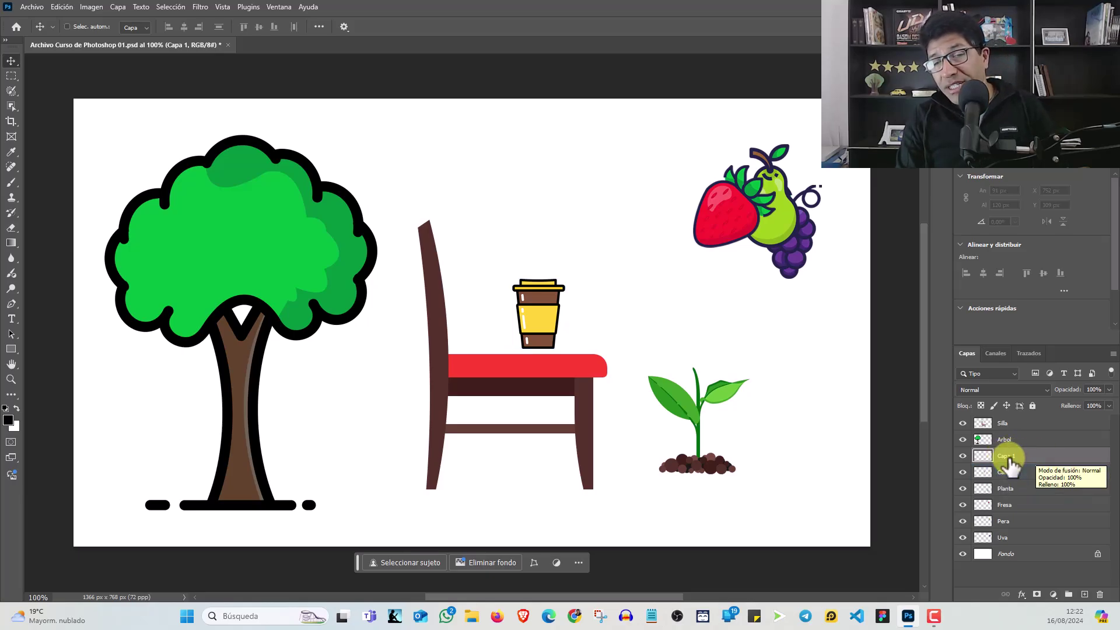
click(1004, 470)
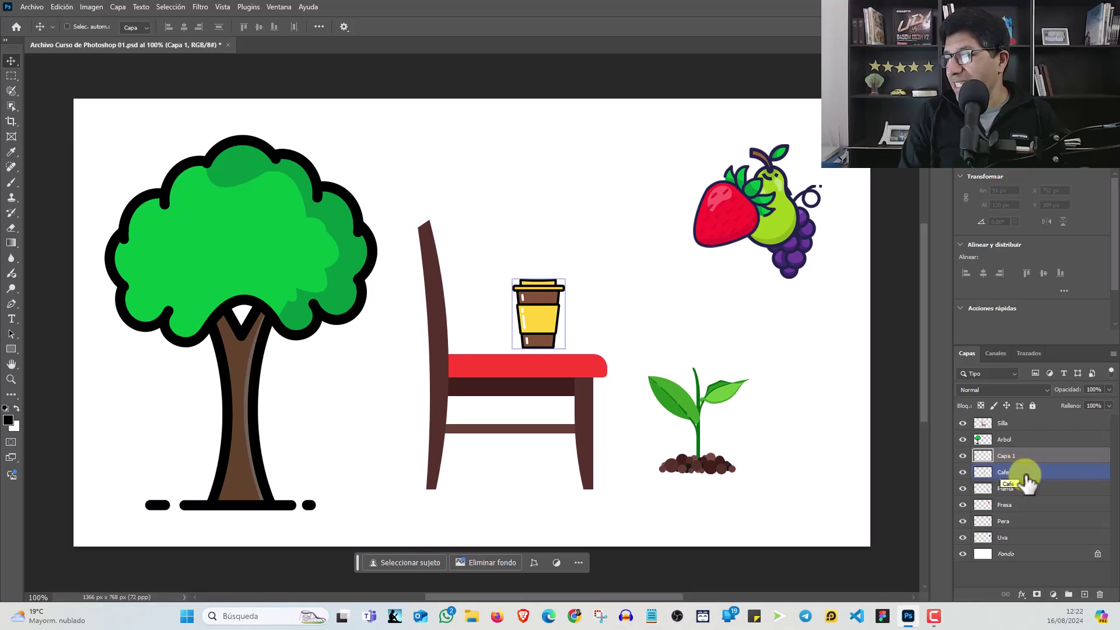
click(1024, 464)
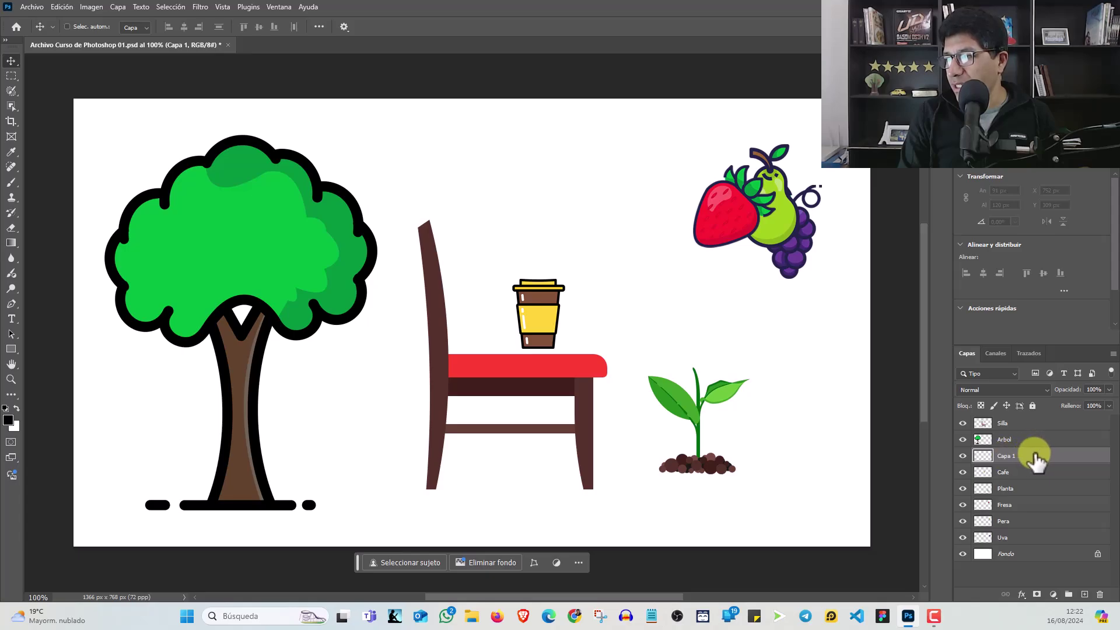
drag(1036, 462, 1100, 594)
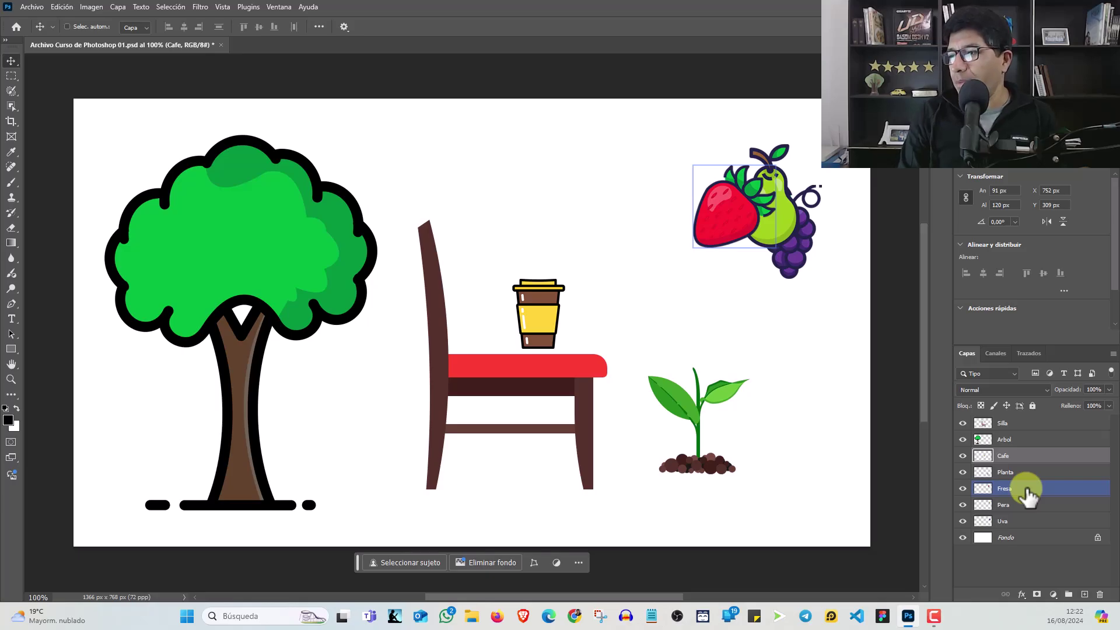
click(1026, 457)
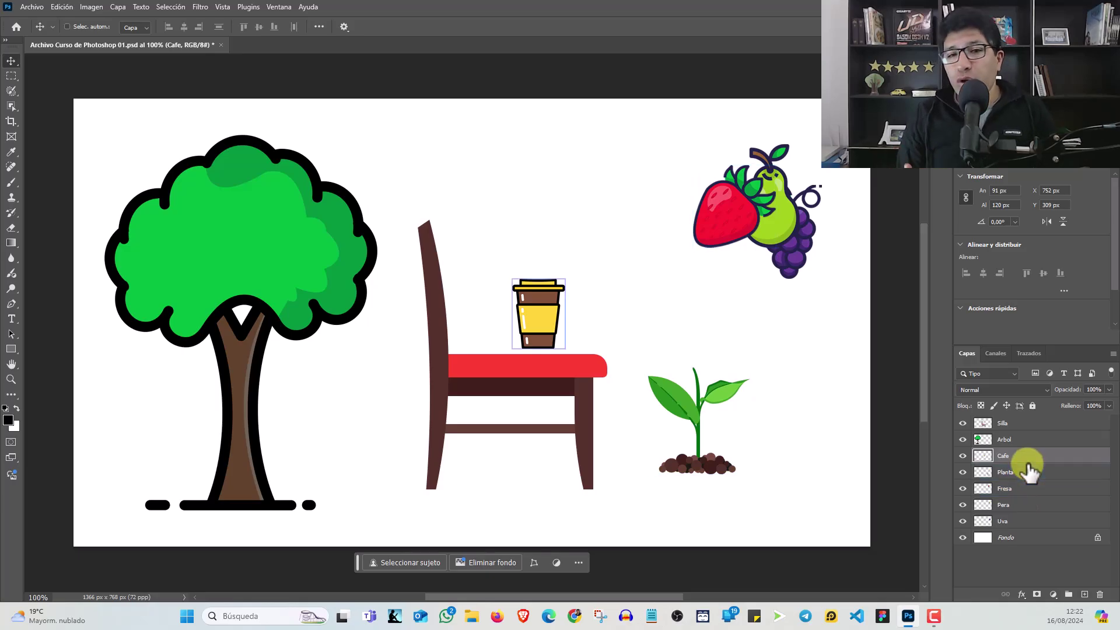
click(1030, 489)
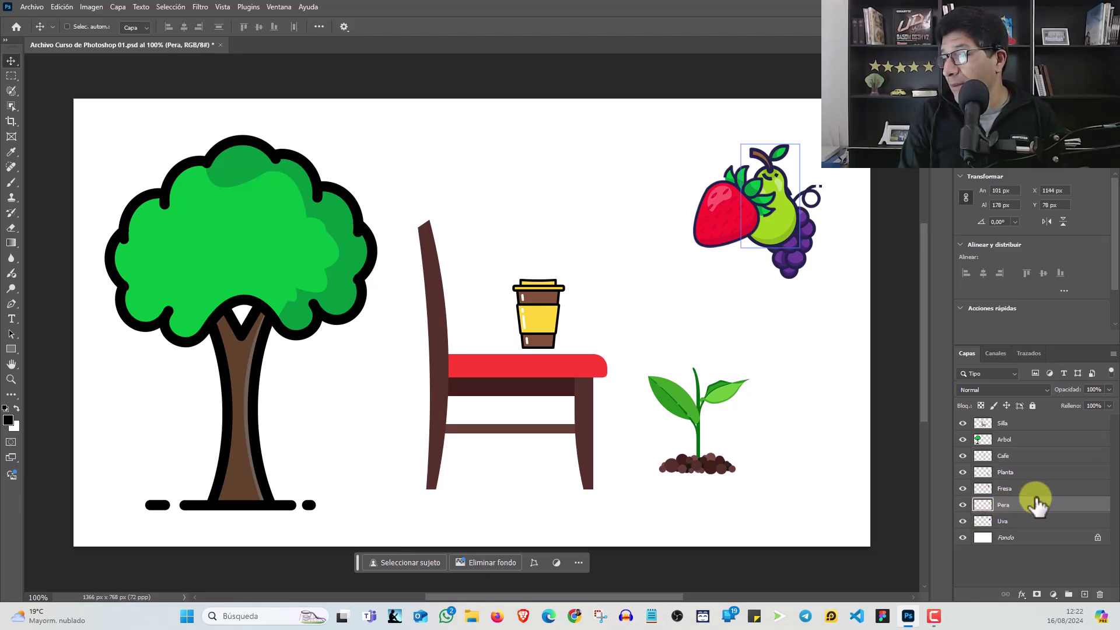
click(1018, 521)
drag(1063, 565, 1087, 595)
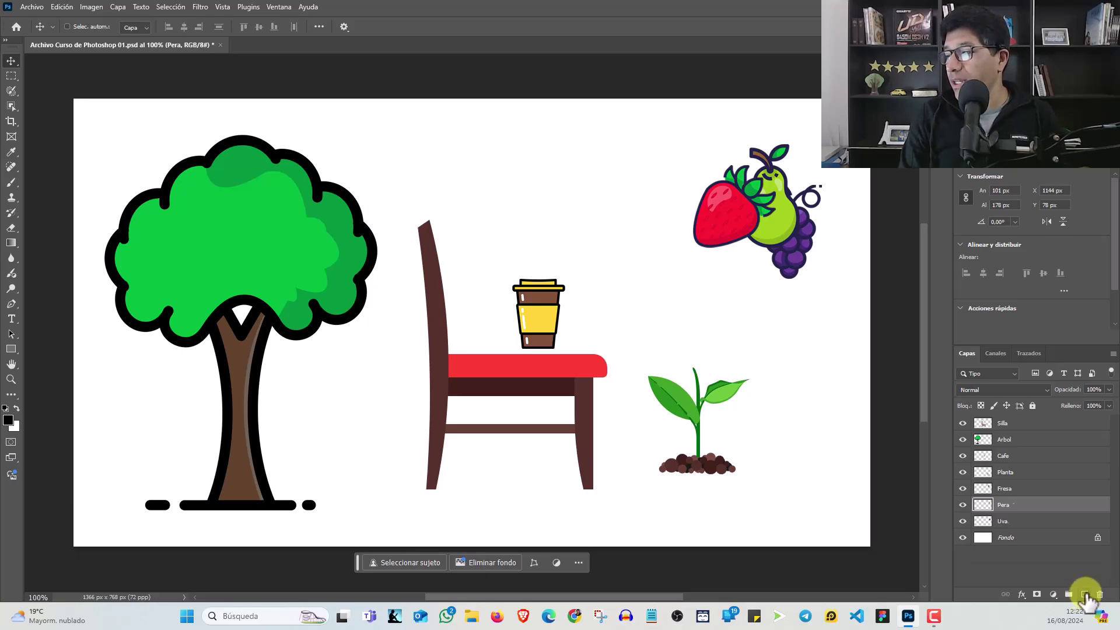
click(1086, 594)
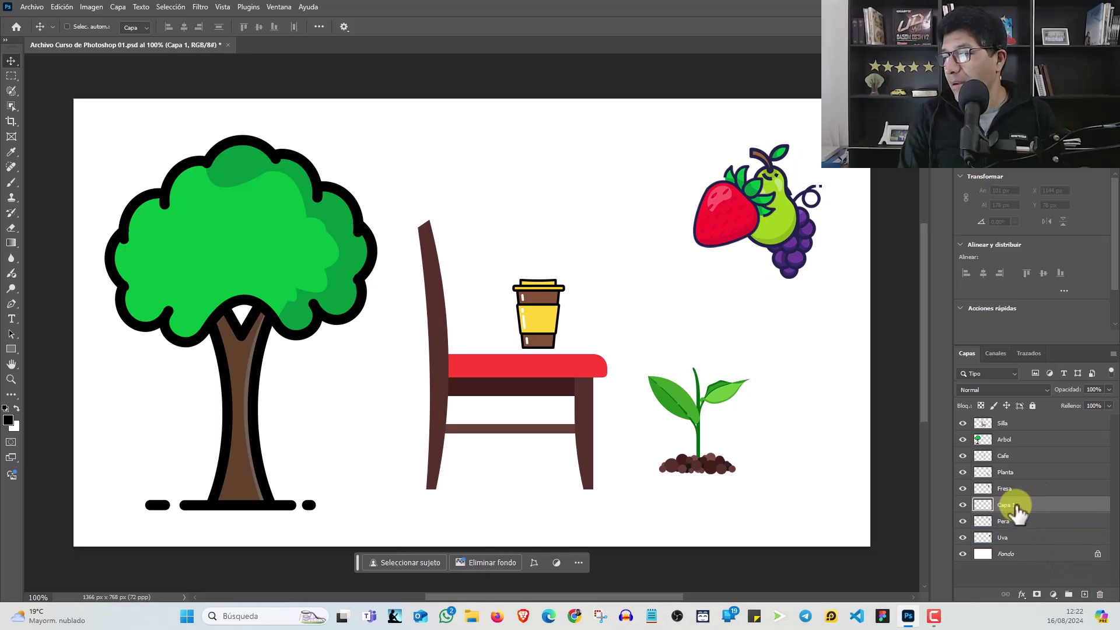
shift+click(1005, 521)
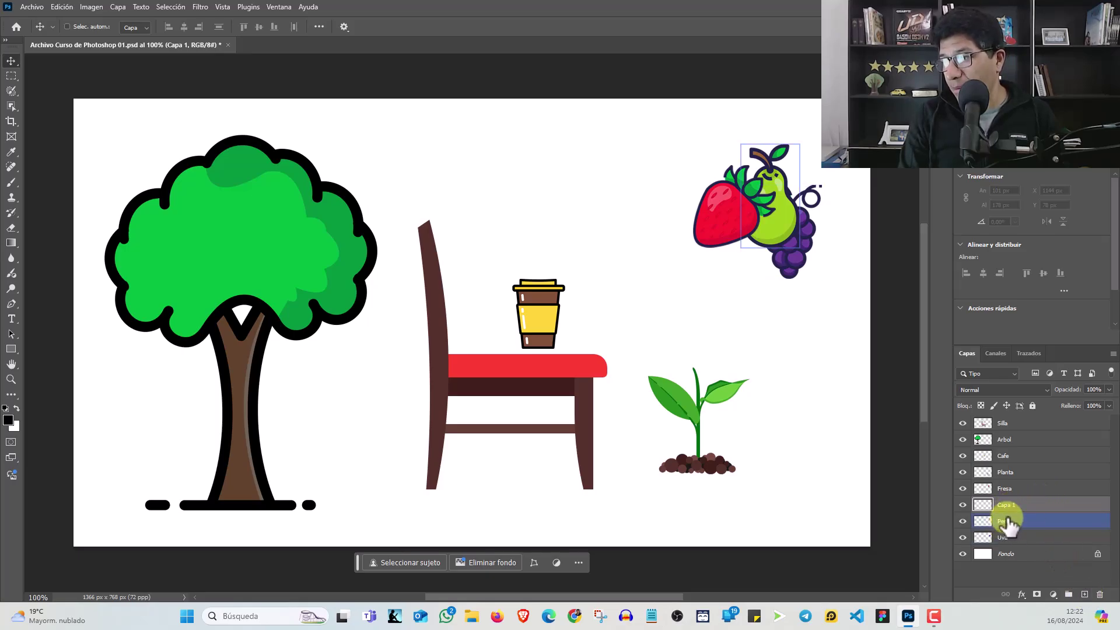
click(1009, 505)
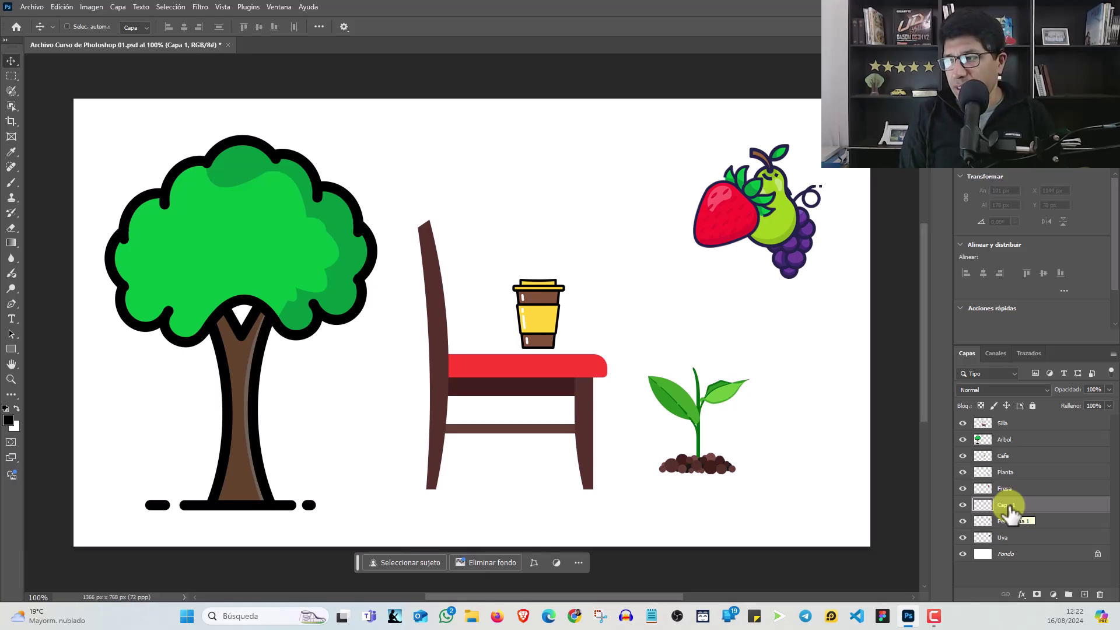
click(1009, 440)
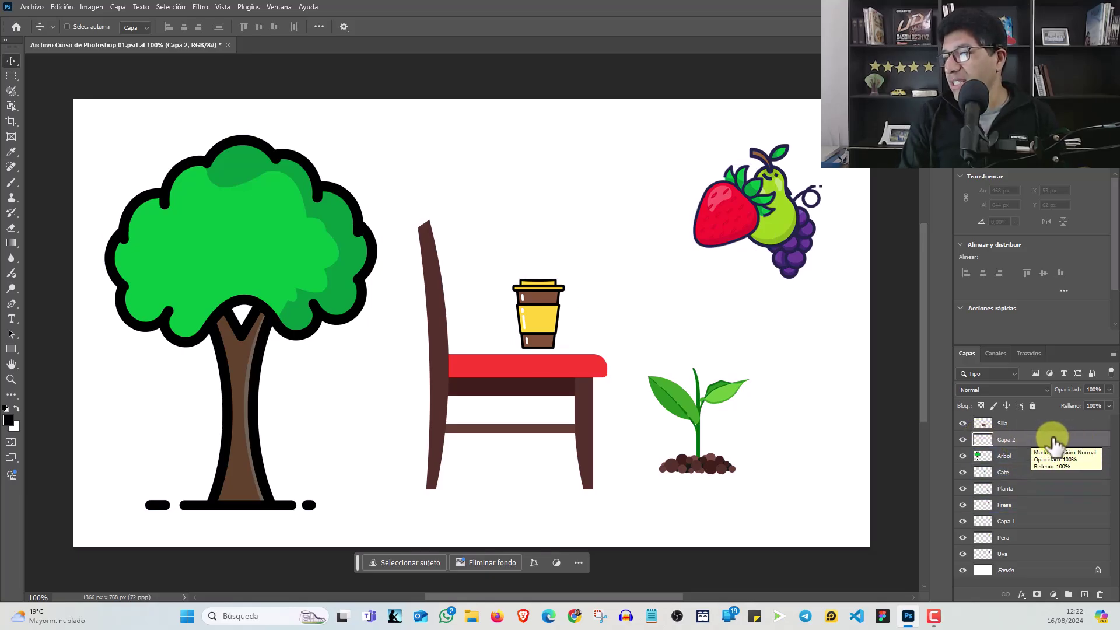
mouse_move(1092, 444)
mouse_down()
mouse_move(1079, 471)
mouse_move(1100, 594)
mouse_up()
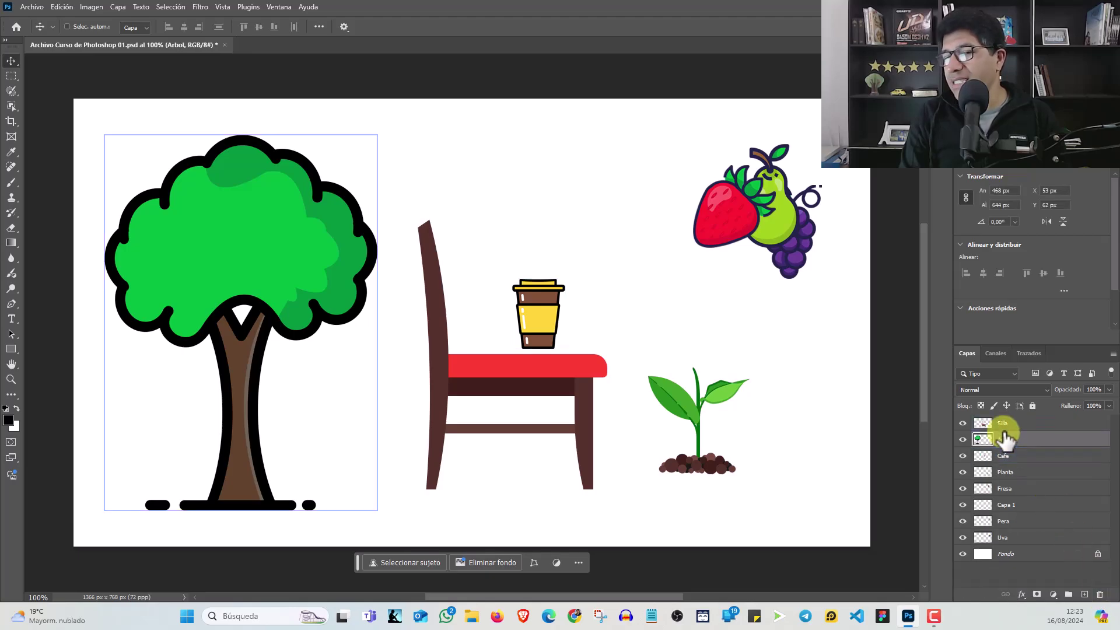
click(1021, 505)
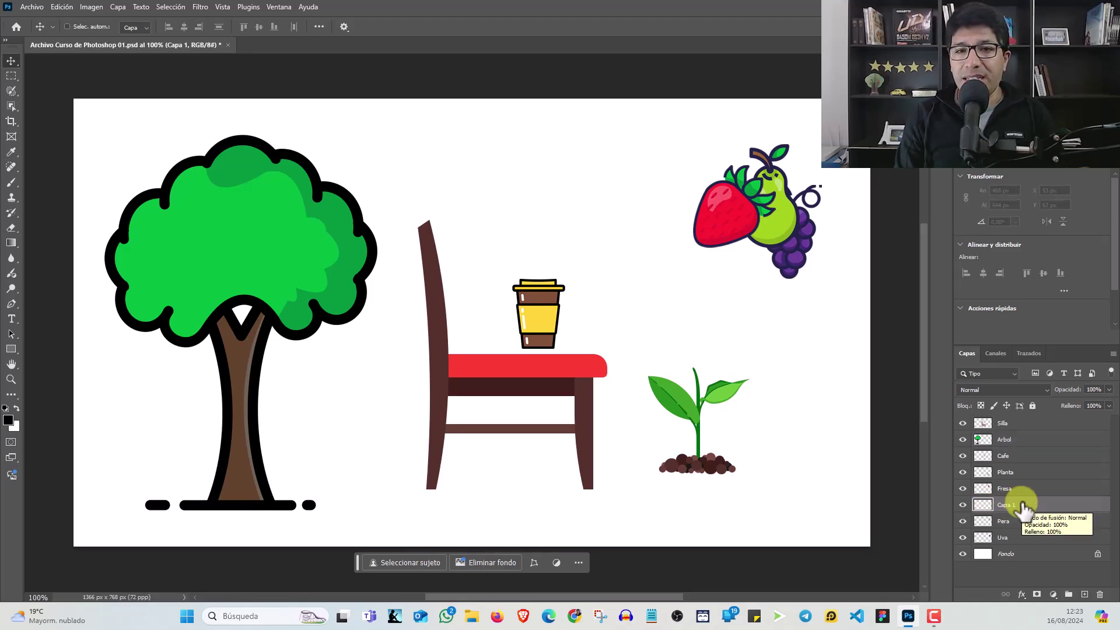
key(Delete)
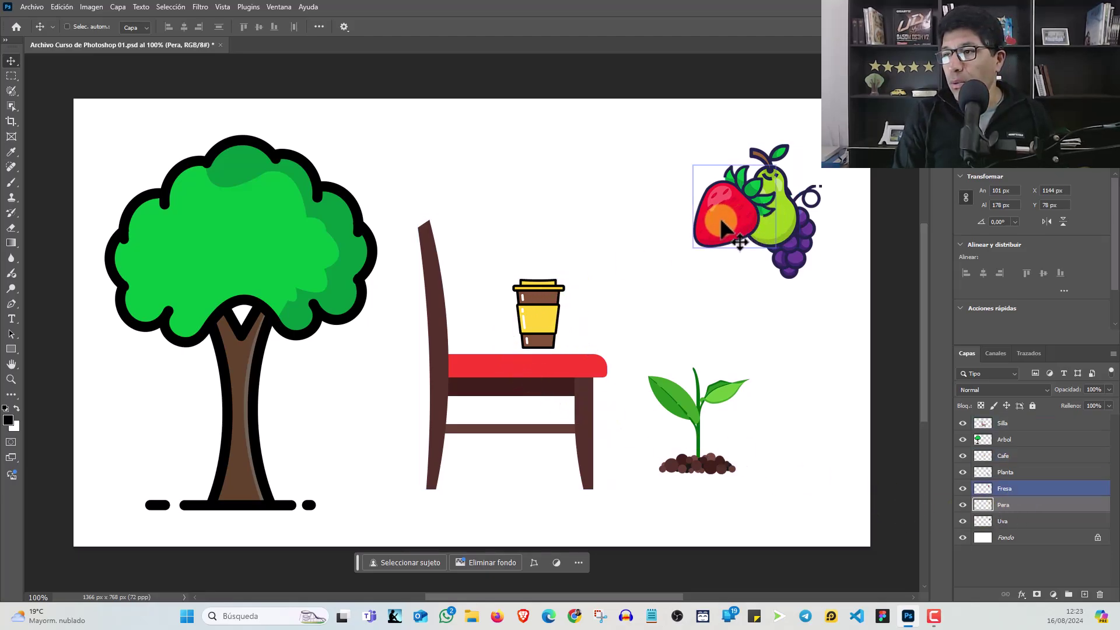
key(ctrl)
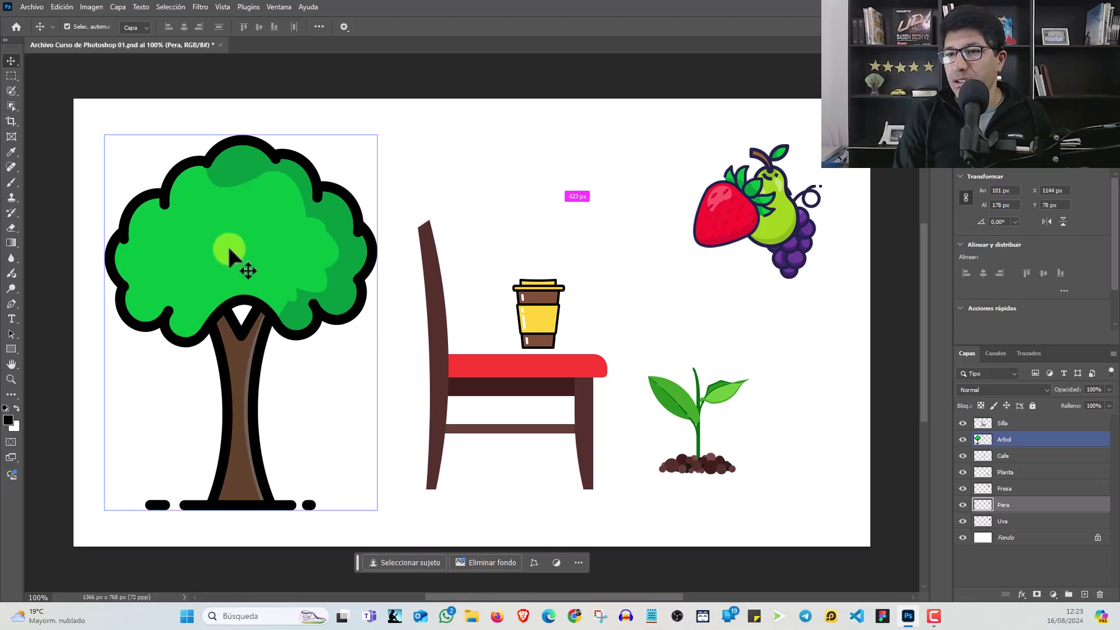
ctrl+click(228, 246)
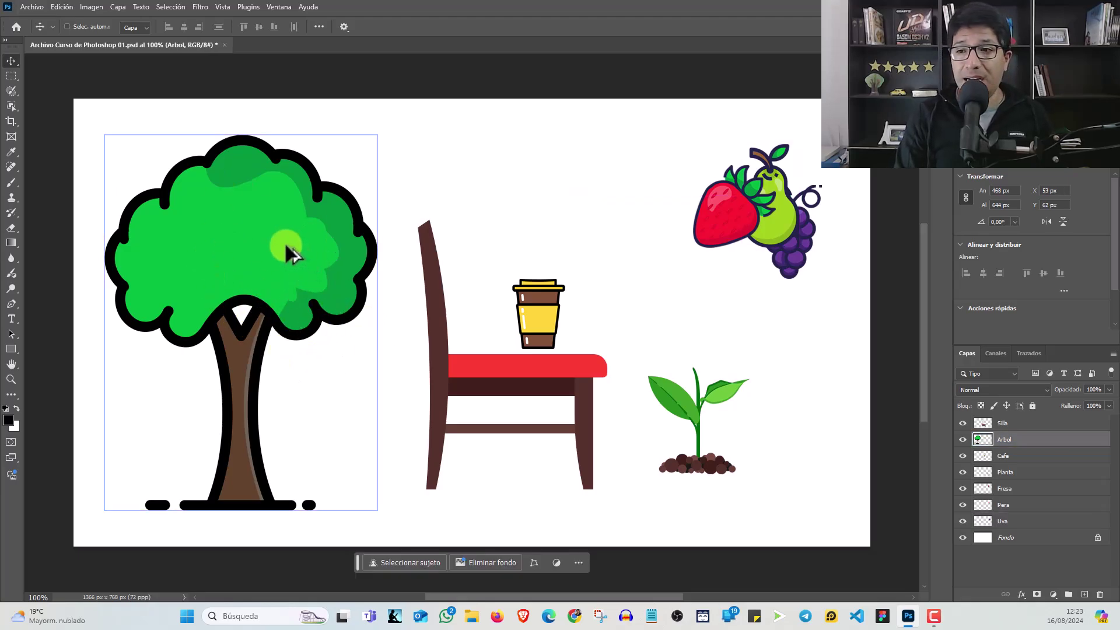
drag(243, 235, 492, 224)
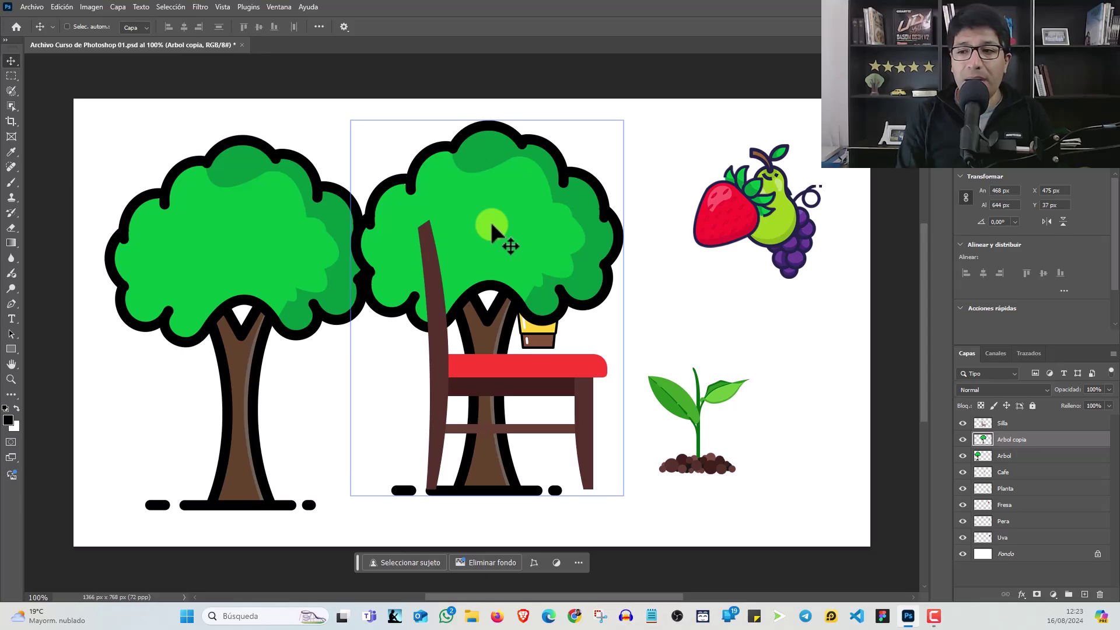
key(ctrl)
key(ctrl+z)
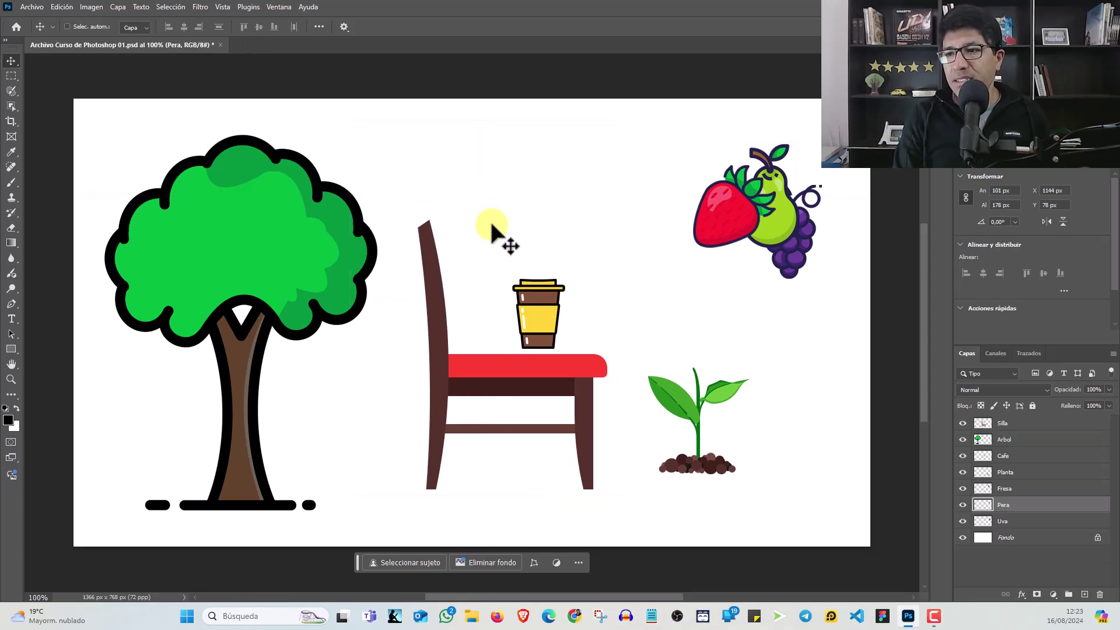
Duplicate the Arbol layer into Arbol copia, stacked directly above the original
click(1054, 506)
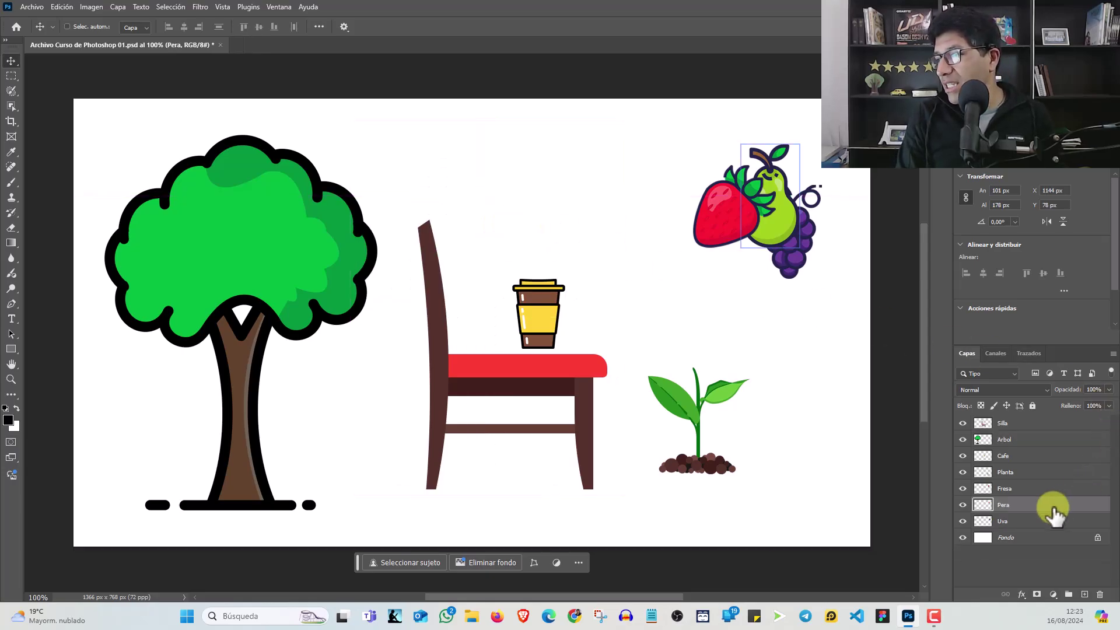
click(1021, 440)
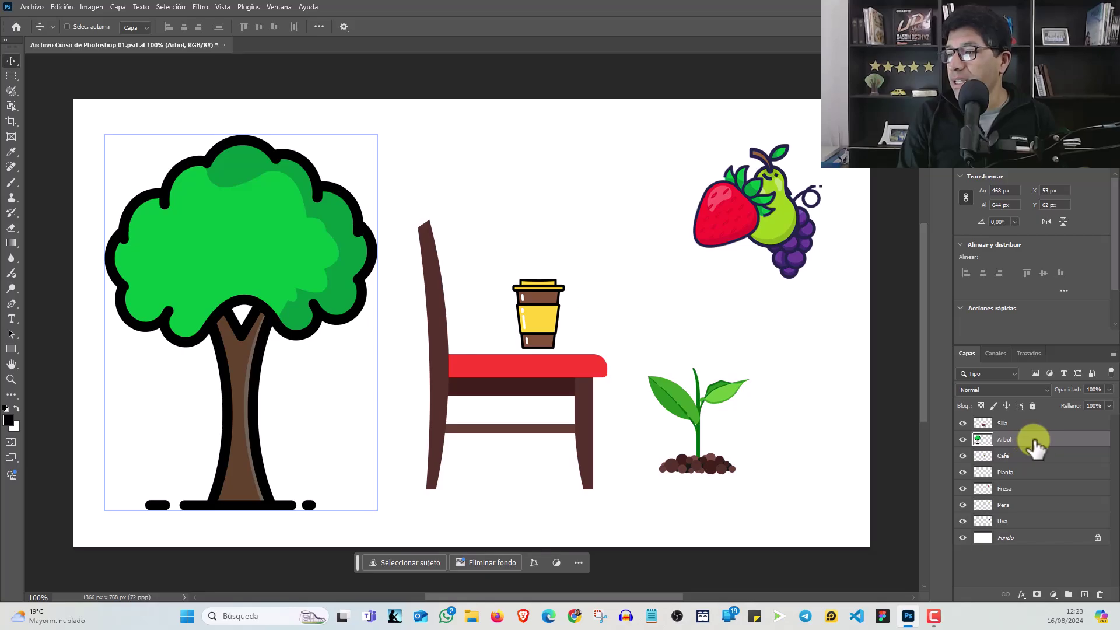
mouse_move(1001, 444)
mouse_down()
mouse_move(1086, 504)
mouse_move(1083, 594)
mouse_up()
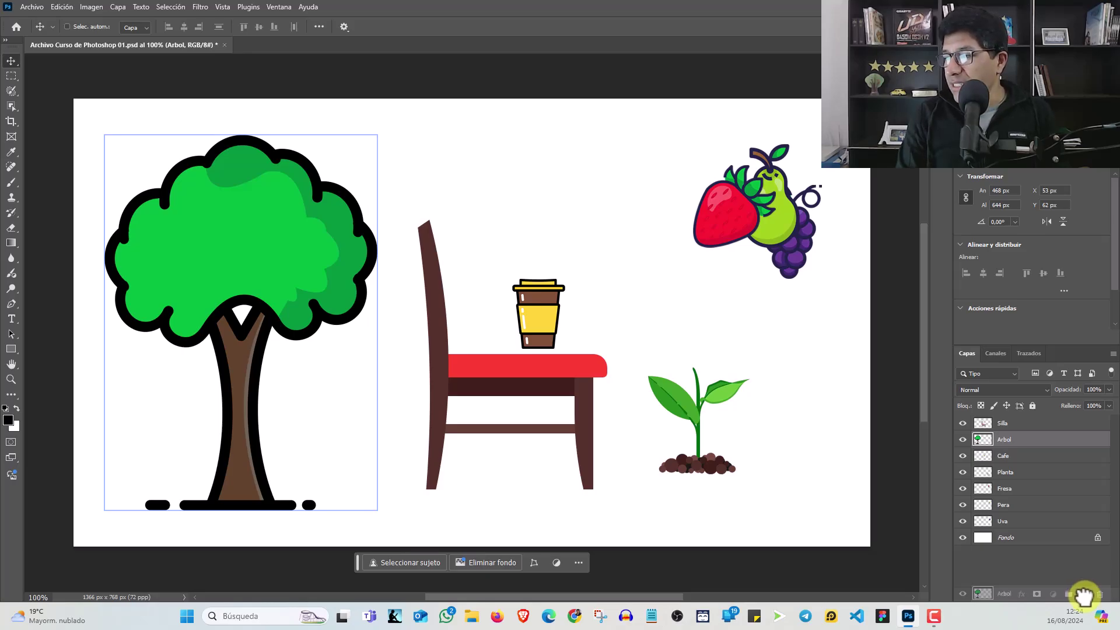
drag(1084, 595, 1085, 594)
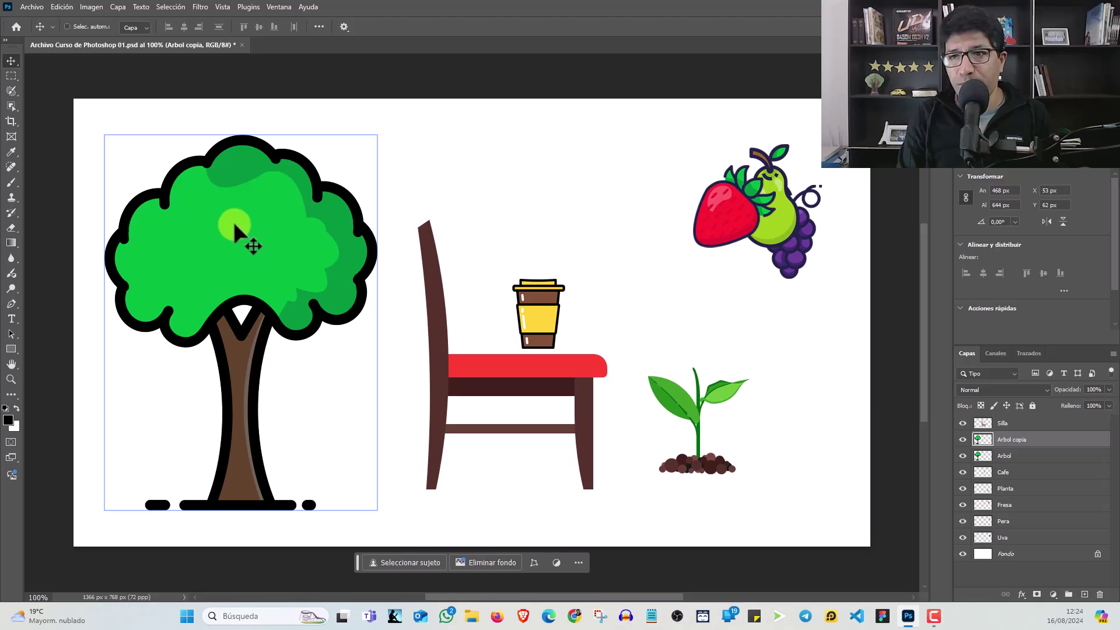
Position the Arbol copia tree just left of the original, overlapping it at the canvas edge
drag(225, 229, 472, 216)
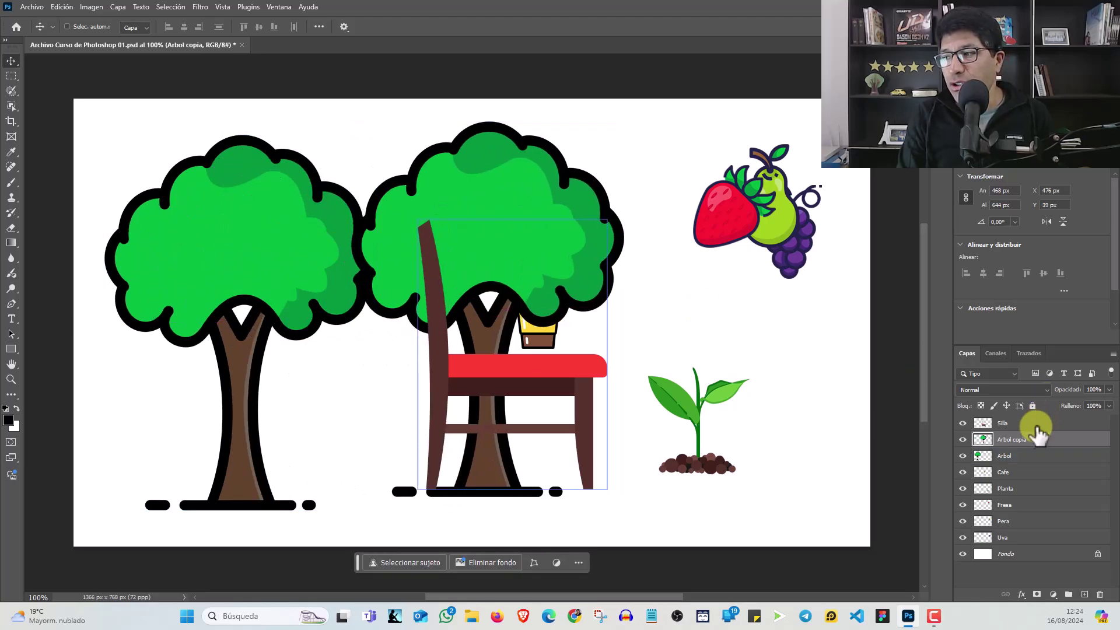
drag(538, 258, 225, 266)
click(1044, 456)
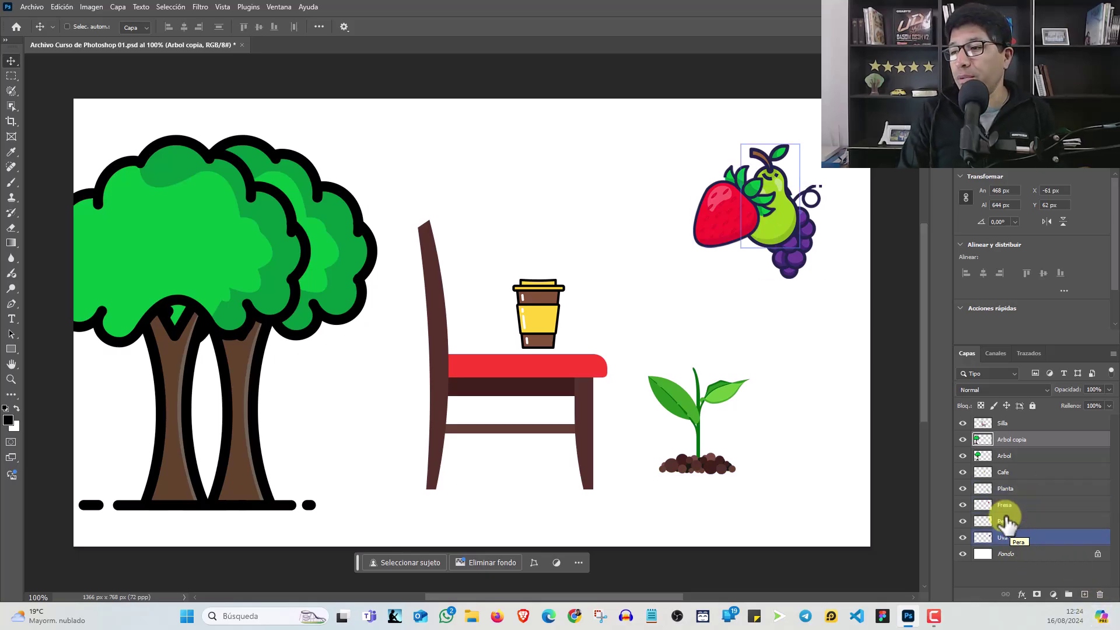
click(675, 399)
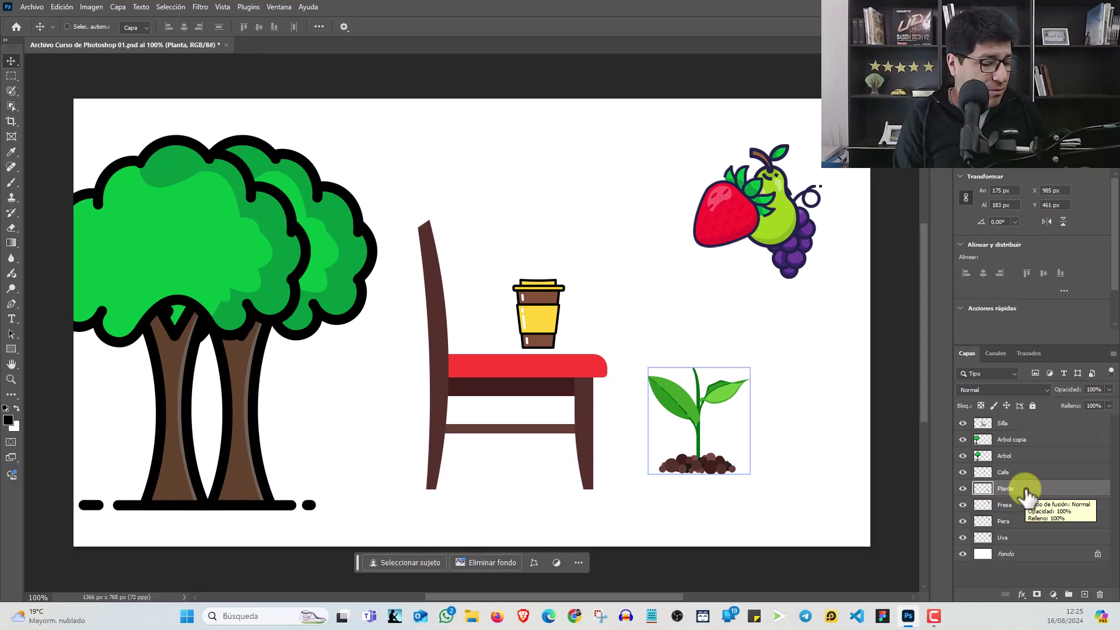
Duplicate Planta with Ctrl+J and place Planta copia just right of the original plant
key(ctrl+j)
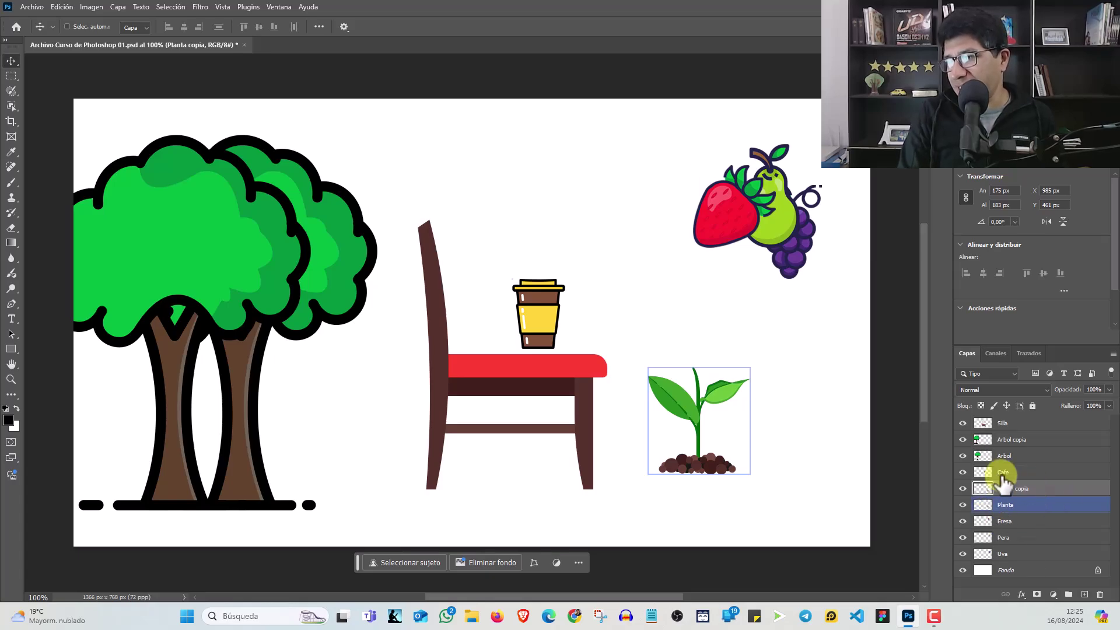
click(1011, 506)
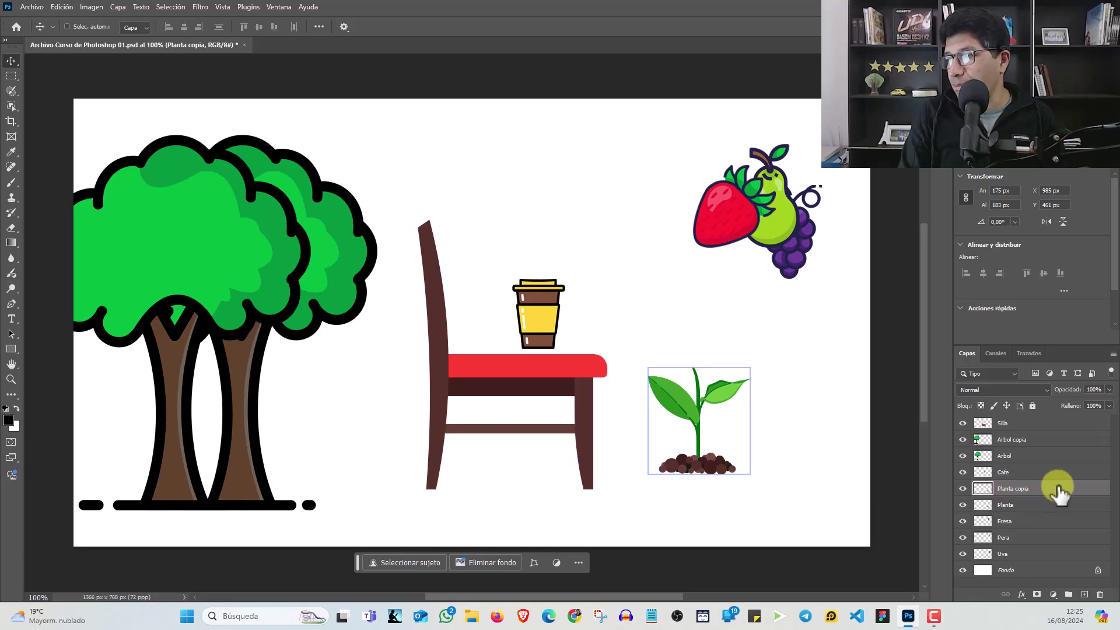
drag(676, 403, 769, 403)
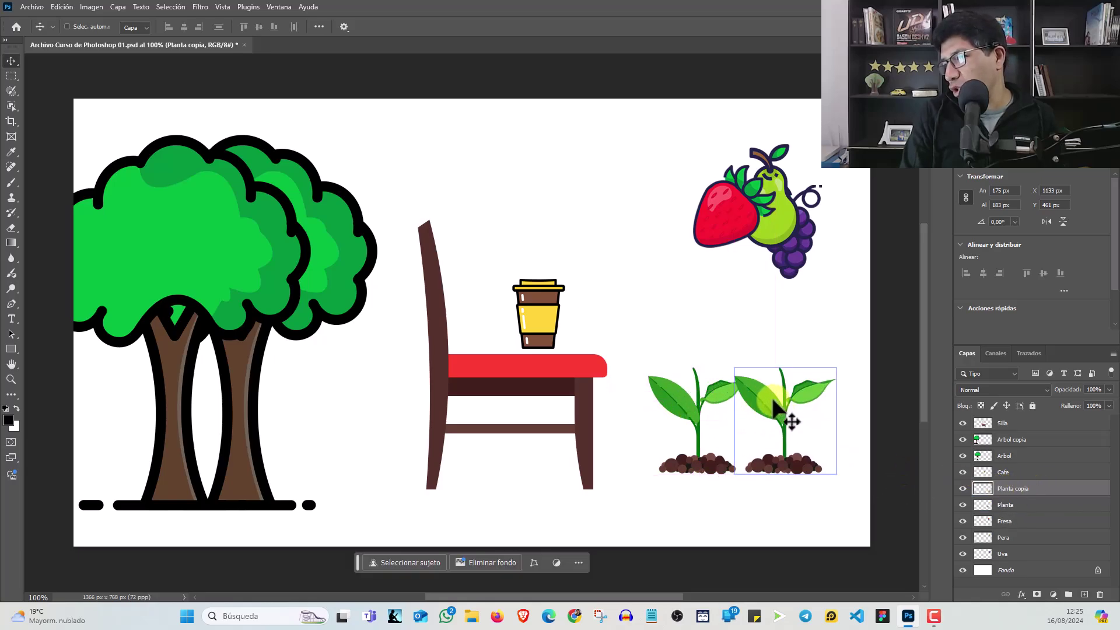
drag(773, 402, 787, 402)
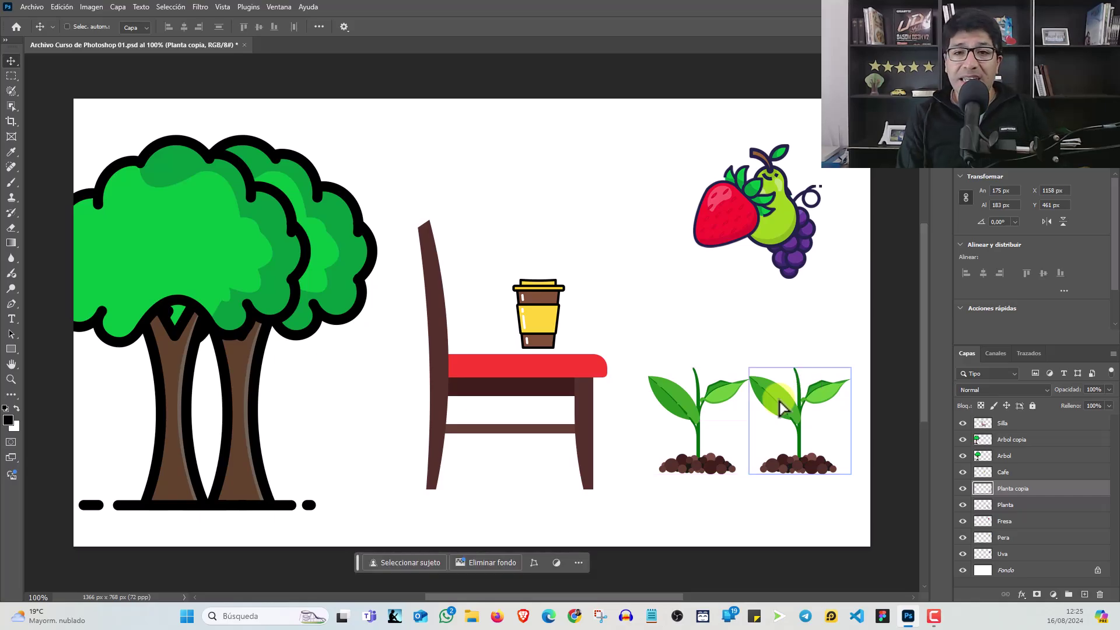